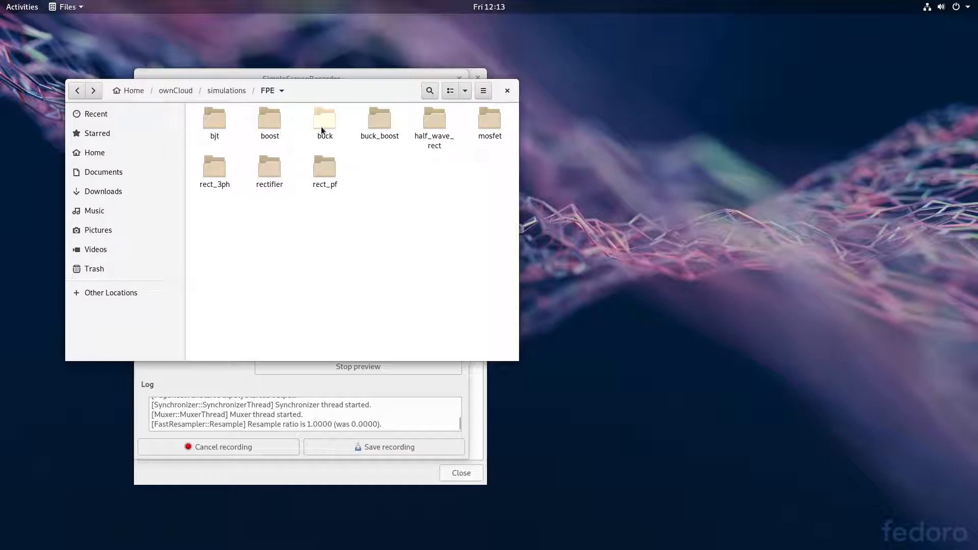
Step: Open the buck folder from the FPE simulation folders
{"action": "left_click", "coordinate": [326, 129]}
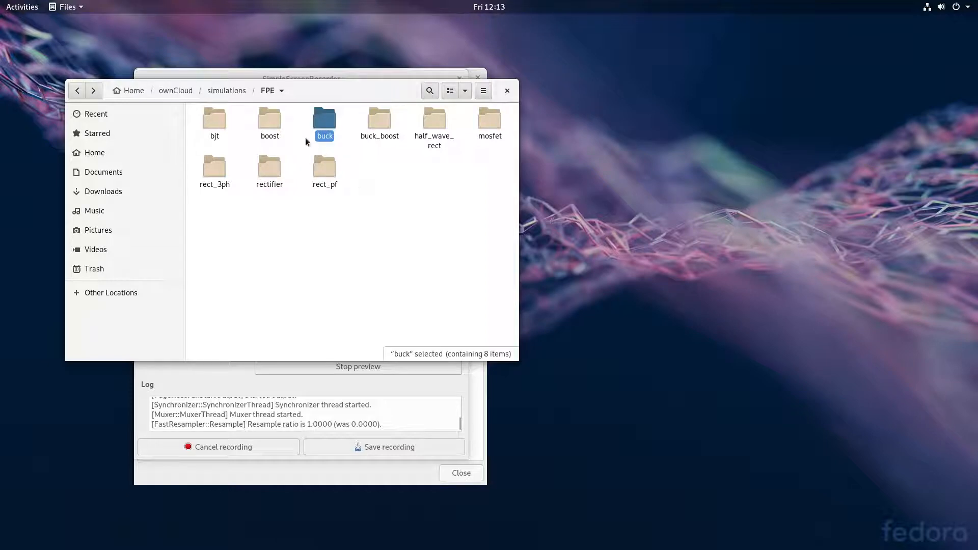
{"action": "left_click", "coordinate": [272, 129]}
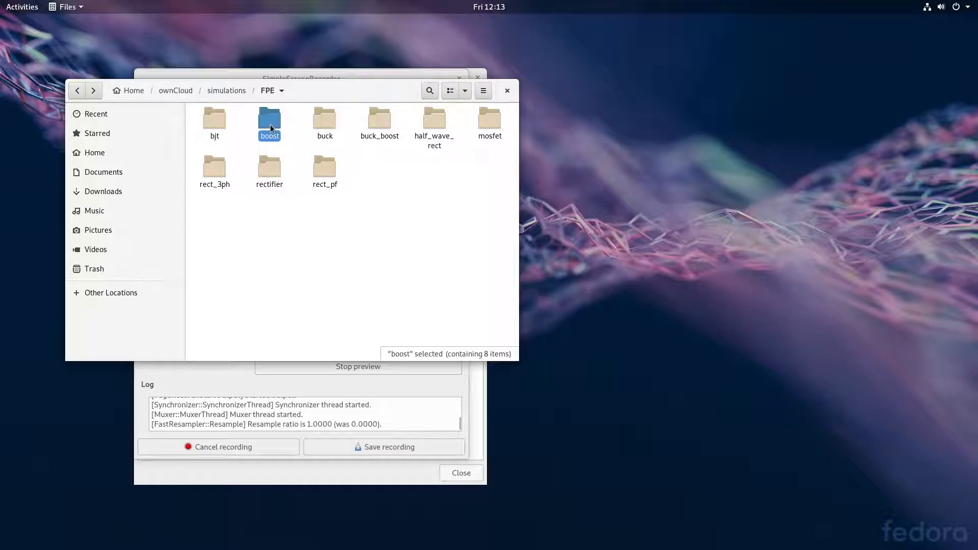
{"action": "left_click", "coordinate": [385, 122]}
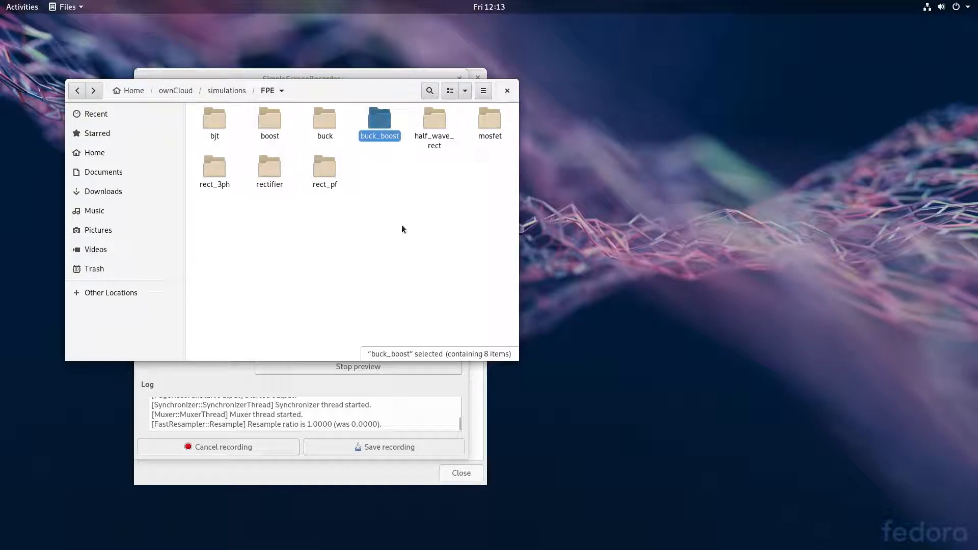
{"action": "left_click", "coordinate": [326, 125]}
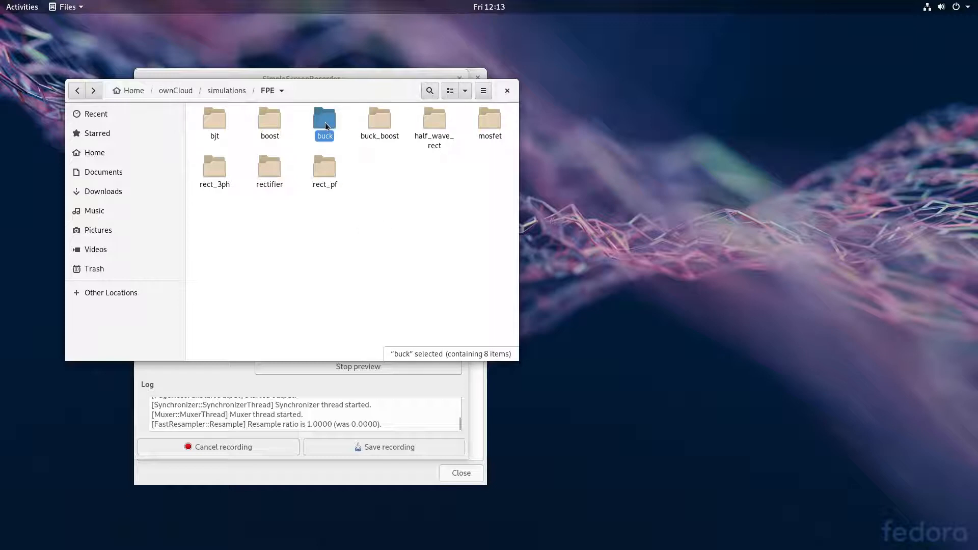
{"action": "double_click", "coordinate": [326, 126]}
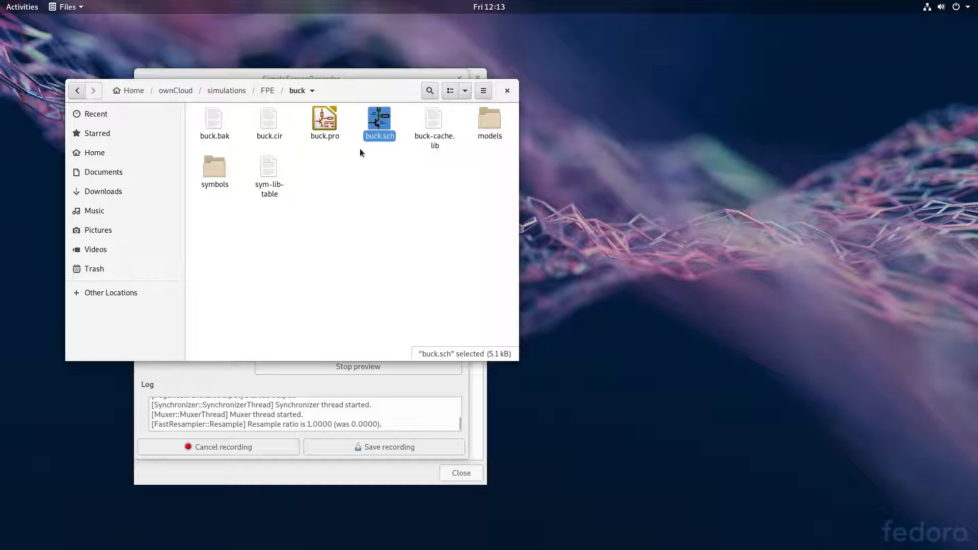
Step: Open the buck project's symbols folder and examine the 1_myBlocks.lib and 1_myComps.lib symbol libraries listed there
{"action": "left_click", "coordinate": [213, 169]}
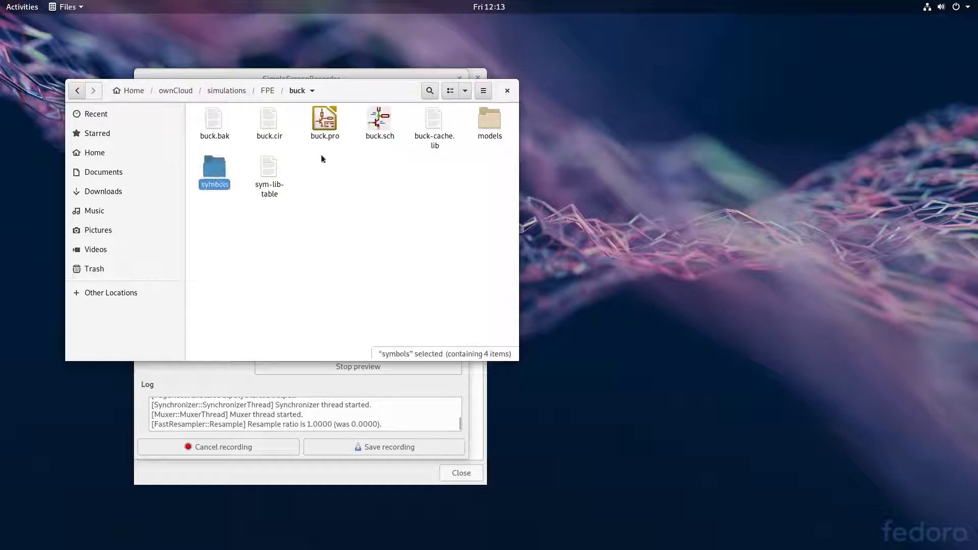
{"action": "left_click", "coordinate": [490, 124]}
{"action": "left_click", "coordinate": [213, 175]}
{"action": "left_click", "coordinate": [489, 120]}
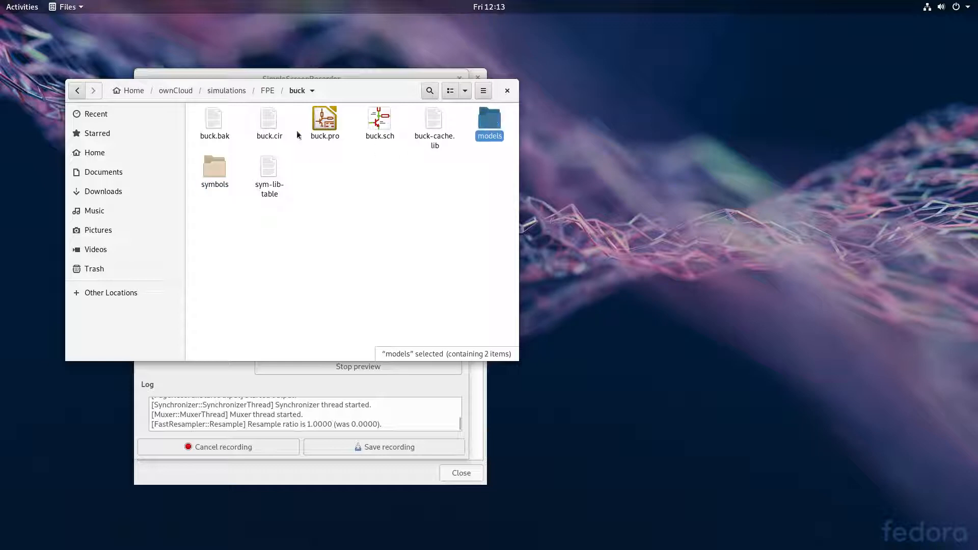
{"action": "double_click", "coordinate": [222, 168]}
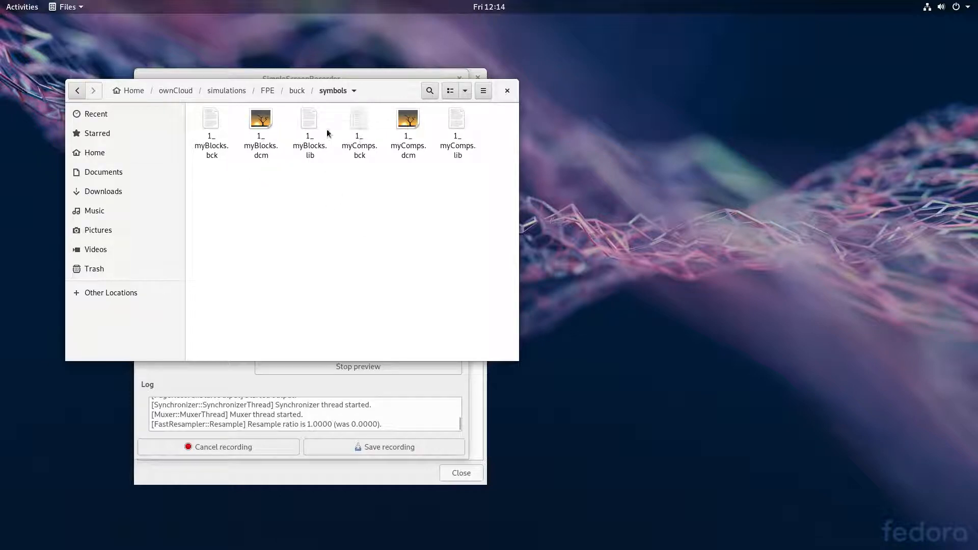
{"action": "left_click", "coordinate": [309, 125]}
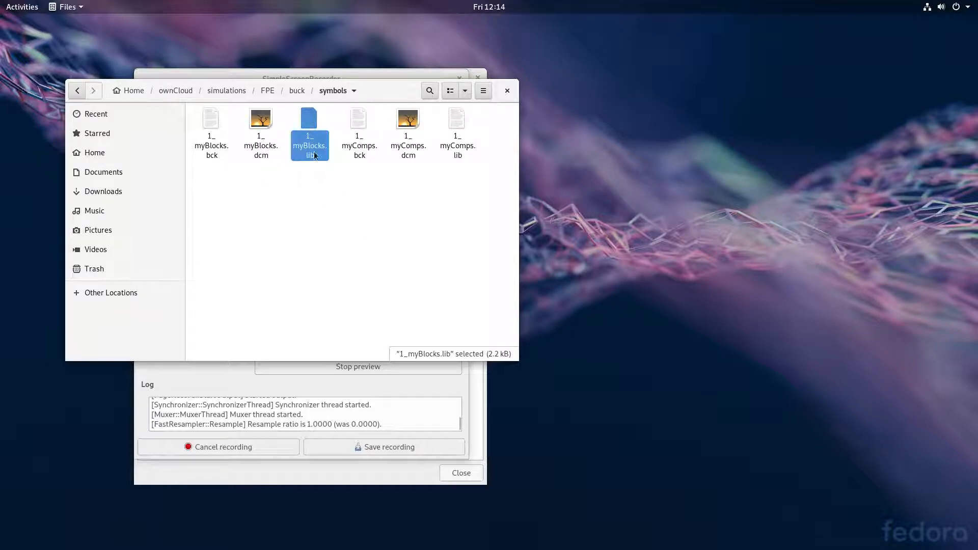
{"action": "left_click", "coordinate": [461, 124]}
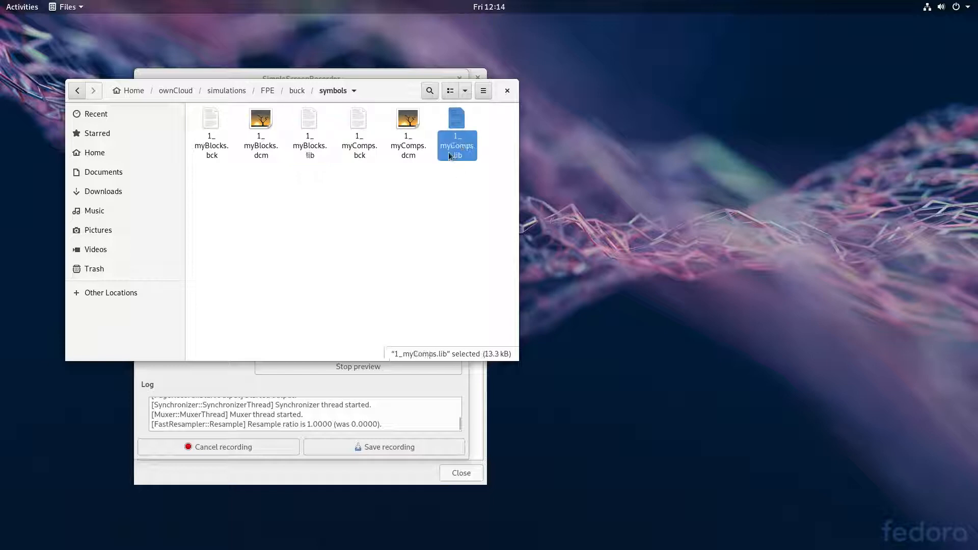
{"action": "left_click", "coordinate": [305, 118]}
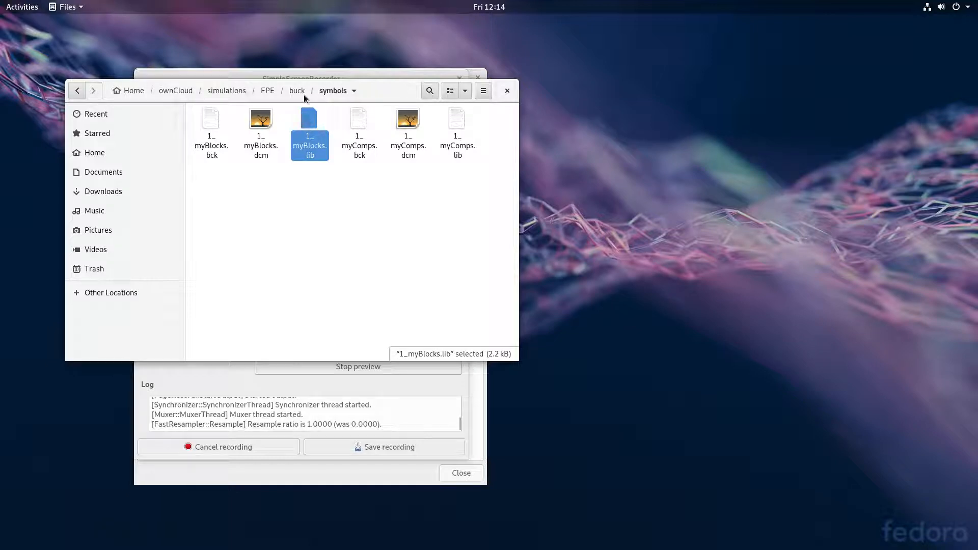
Step: Go to the buck project's models folder and look at the luBlocks.lib model file entry
{"action": "left_click", "coordinate": [299, 94]}
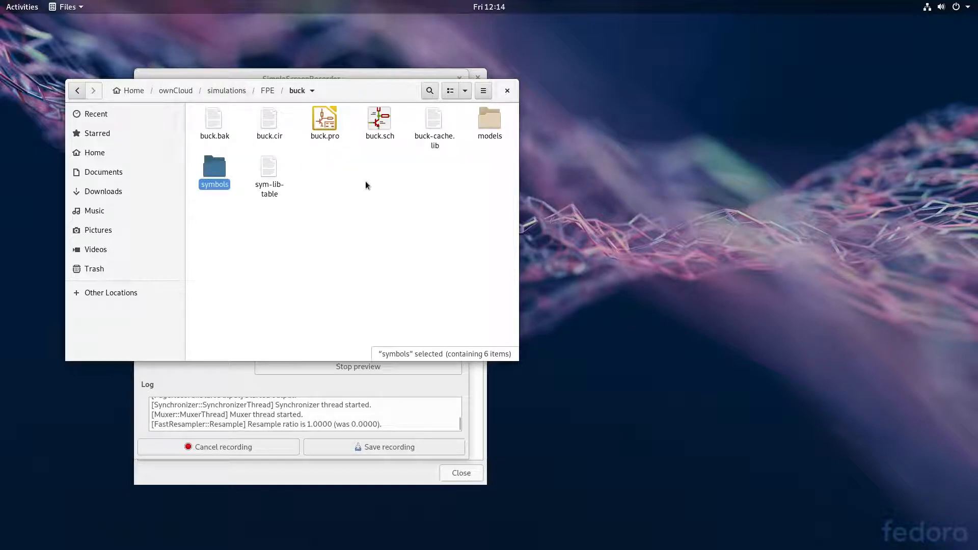
{"action": "double_click", "coordinate": [492, 120]}
{"action": "left_click", "coordinate": [214, 125]}
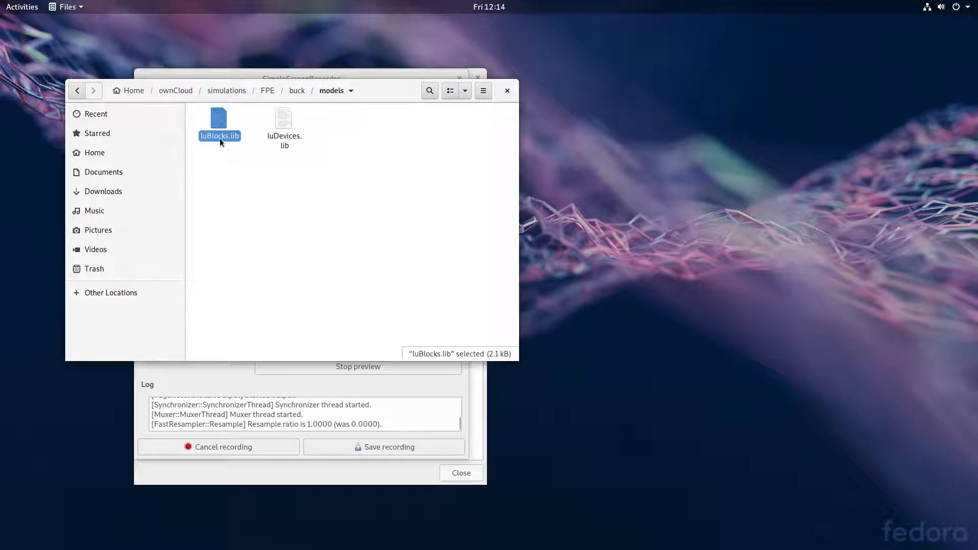
Step: Return to the buck folder and open the buck.sch schematic in Eeschema, with the converter circuit enlarged
{"action": "left_click", "coordinate": [298, 90]}
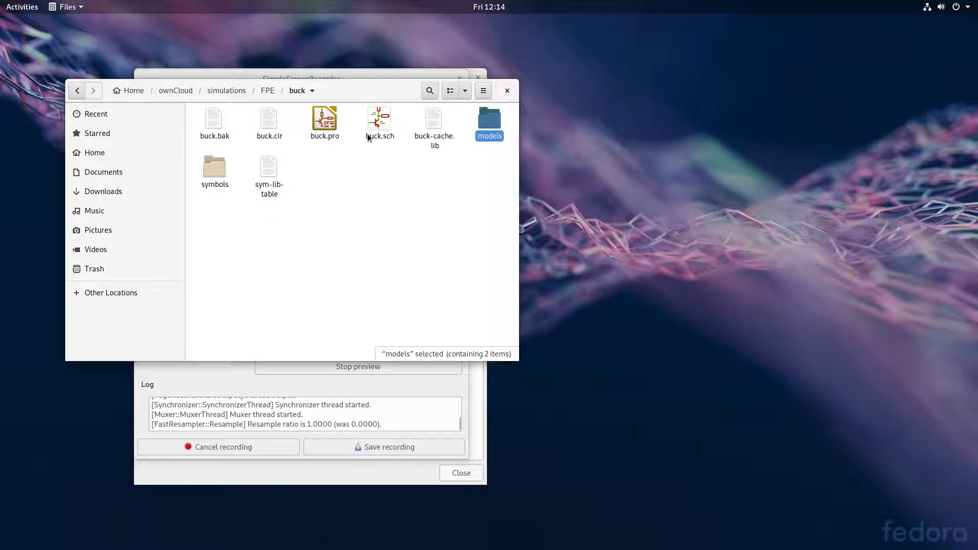
{"action": "left_click", "coordinate": [380, 125]}
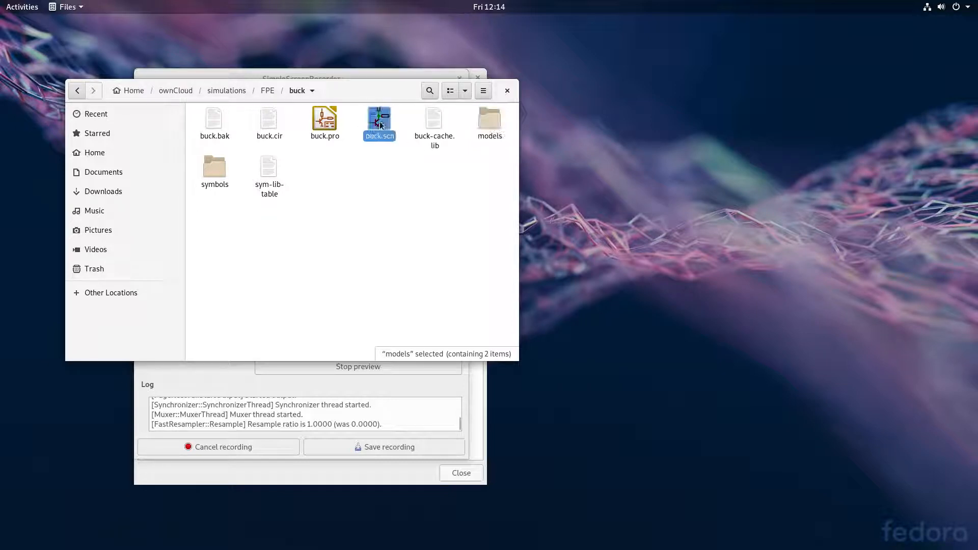
{"action": "double_click", "coordinate": [380, 124]}
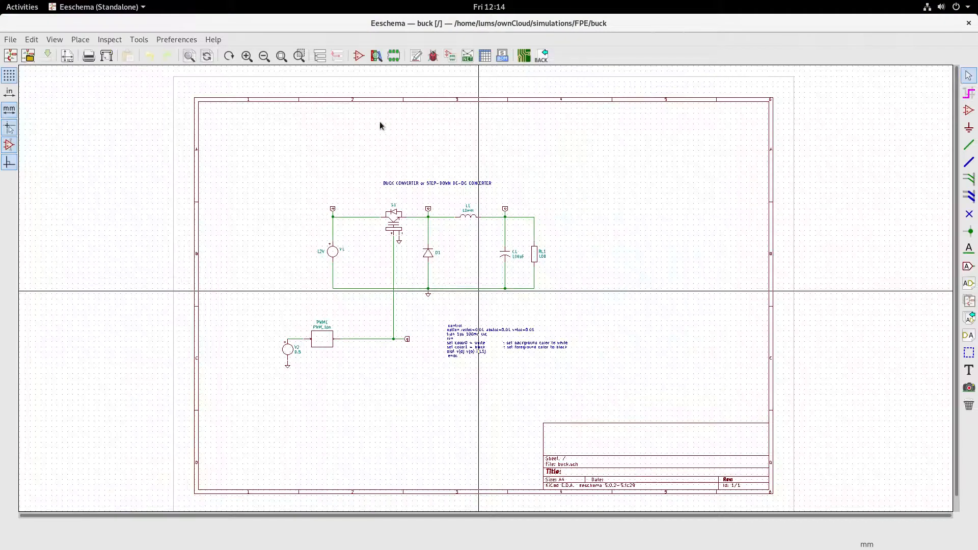
{"action": "scroll", "coordinate": [445, 269], "scroll_direction": "up", "scroll_amount": 1}
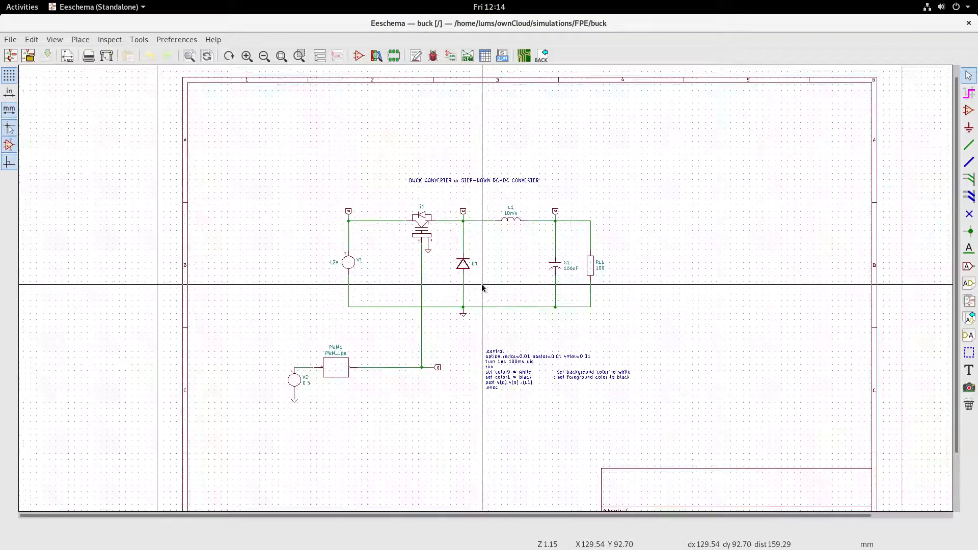
{"action": "scroll", "coordinate": [483, 288], "scroll_direction": "up", "scroll_amount": 3}
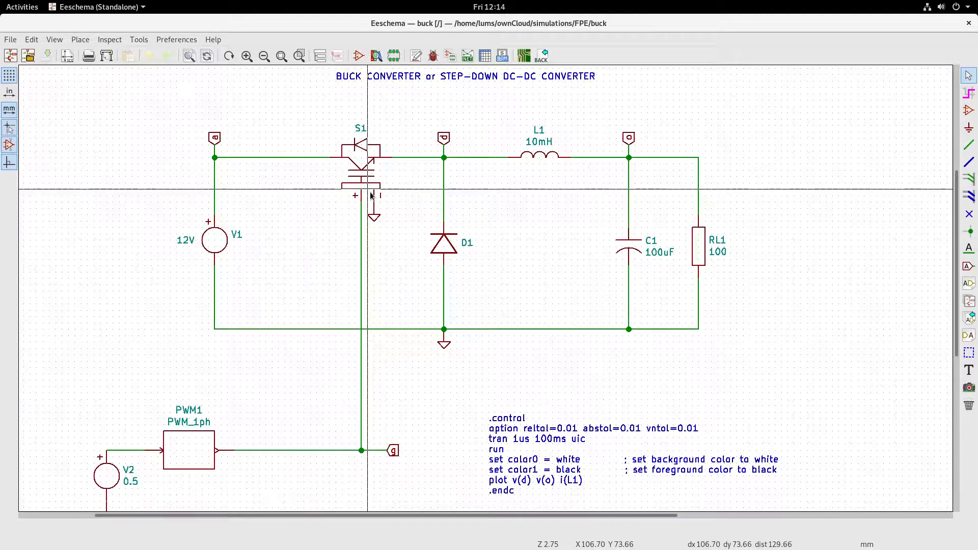
Step: Preview the switch_pwr symbol from the 1_myComps library in the symbol chooser, then leave it without placing anything
{"action": "left_click", "coordinate": [969, 110]}
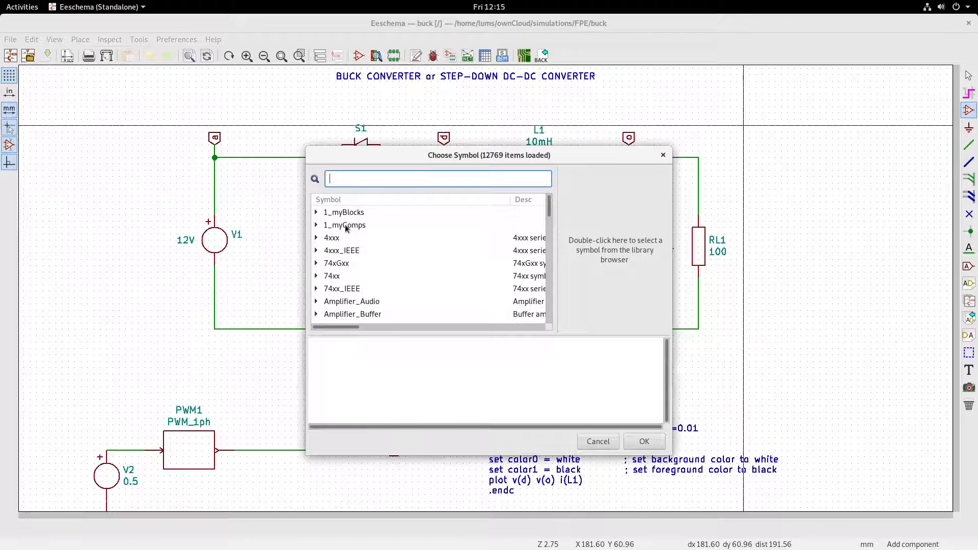
{"action": "left_click", "coordinate": [317, 224]}
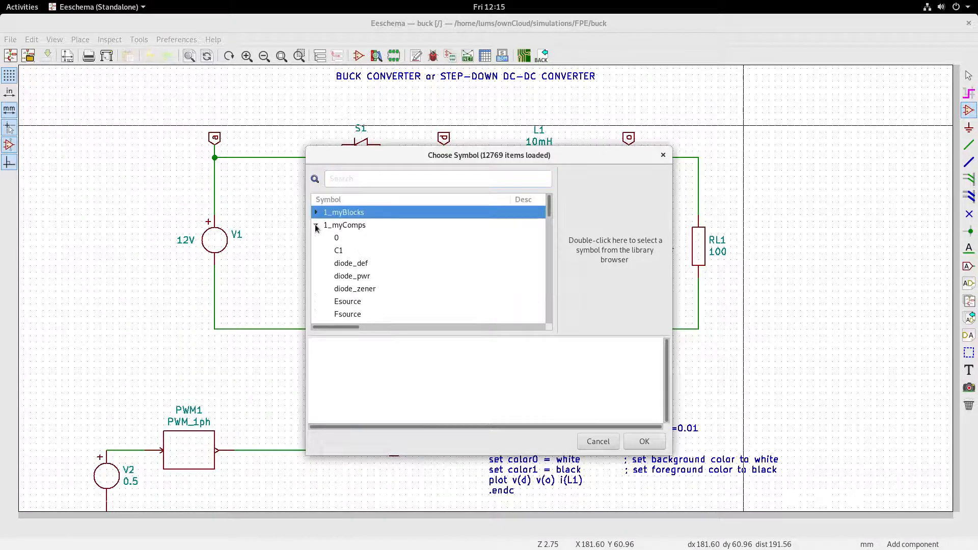
{"action": "scroll", "coordinate": [366, 255], "scroll_direction": "down", "scroll_amount": 1}
{"action": "scroll", "coordinate": [366, 256], "scroll_direction": "down", "scroll_amount": 3}
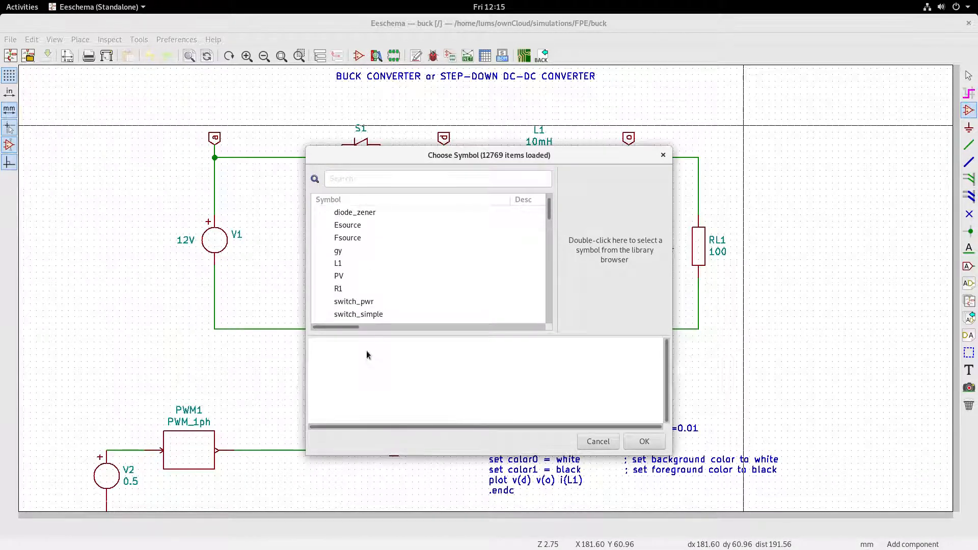
{"action": "left_click", "coordinate": [355, 303]}
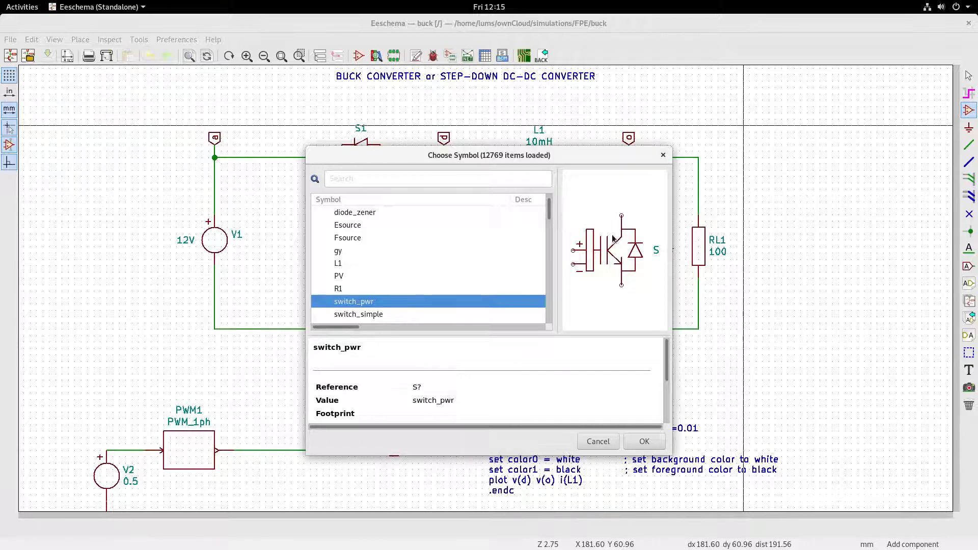
{"action": "left_click", "coordinate": [664, 154]}
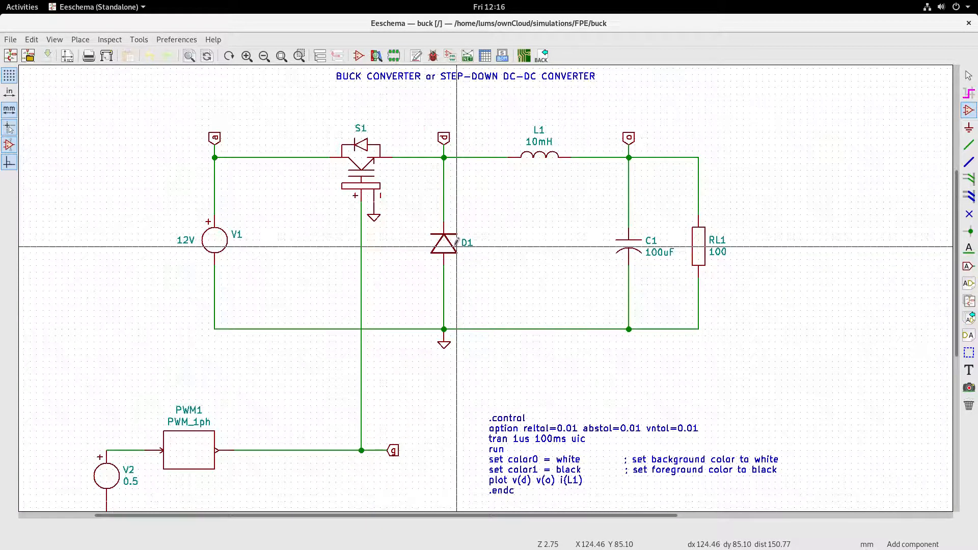
{"action": "left_click", "coordinate": [970, 77]}
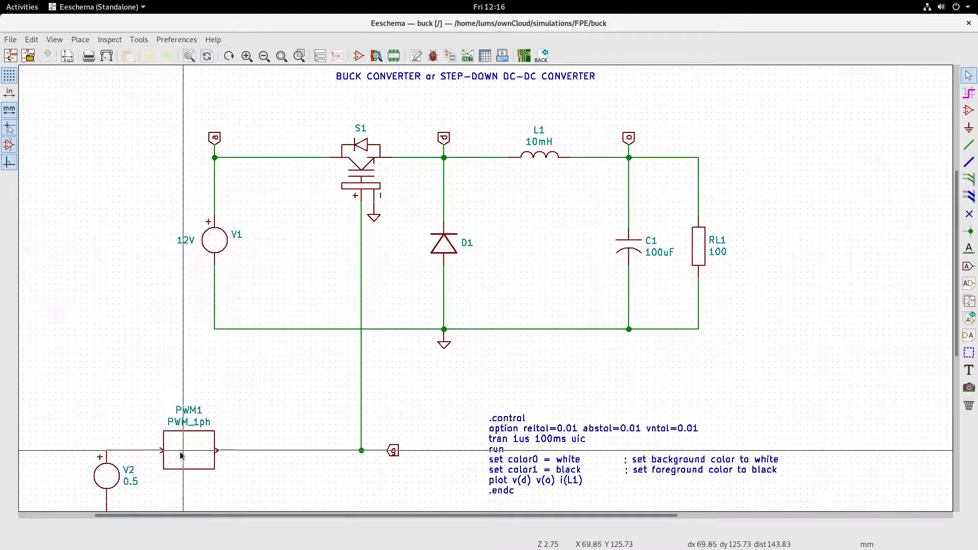
Step: Examine the PWM1 block's symbol properties, including its Value, Spice_Lib_File and Spice_Model fields, and close them unchanged
{"action": "scroll", "coordinate": [185, 452], "scroll_direction": "down", "scroll_amount": 1}
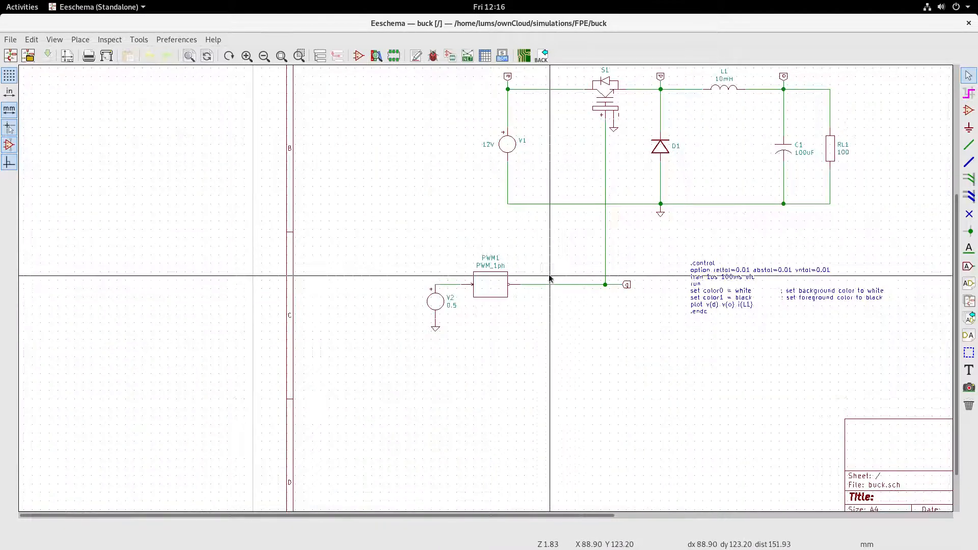
{"action": "scroll", "coordinate": [550, 278], "scroll_direction": "up", "scroll_amount": 1}
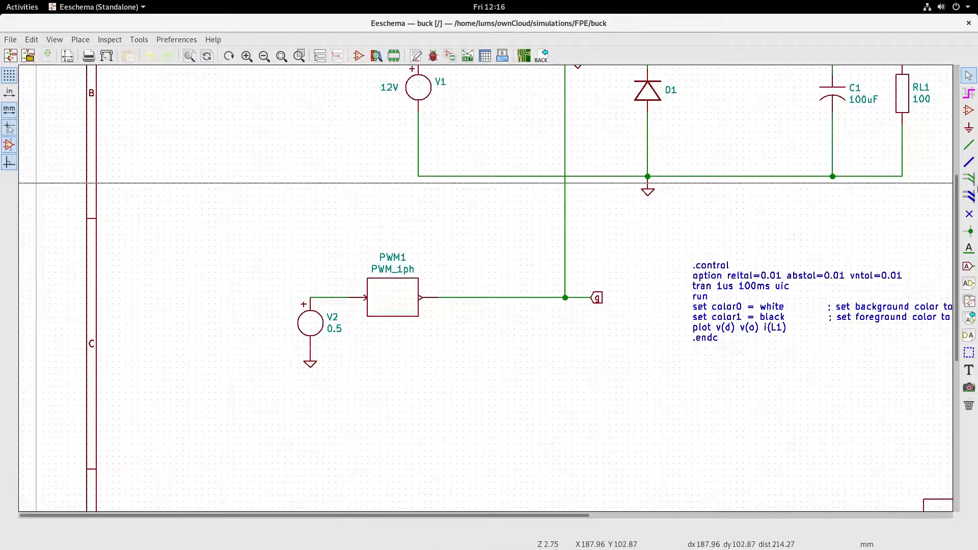
{"action": "scroll", "coordinate": [959, 214], "scroll_direction": "up", "scroll_amount": 3}
{"action": "scroll", "coordinate": [960, 214], "scroll_direction": "up", "scroll_amount": 1}
{"action": "scroll", "coordinate": [961, 214], "scroll_direction": "down", "scroll_amount": 1}
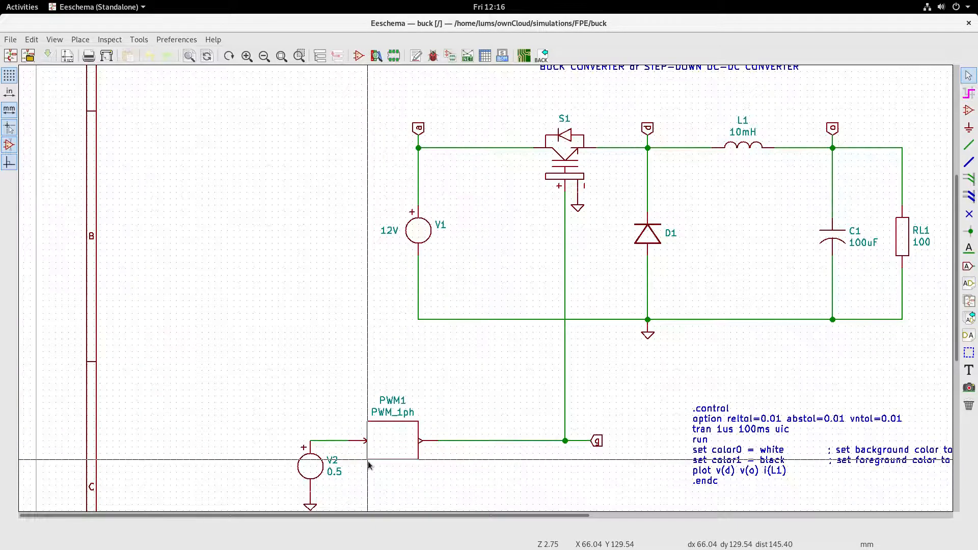
{"action": "left_click", "coordinate": [390, 442]}
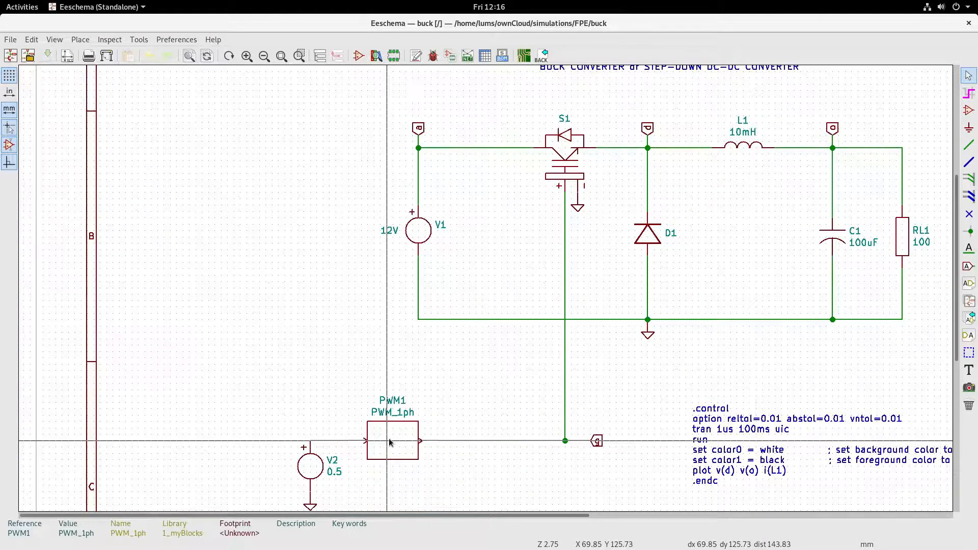
{"action": "double_click", "coordinate": [390, 442]}
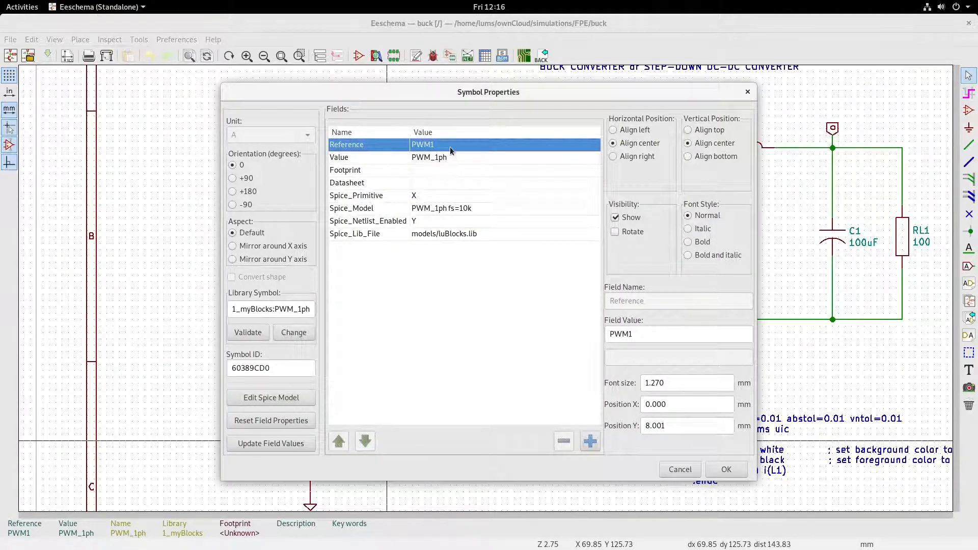
{"action": "left_click", "coordinate": [423, 159]}
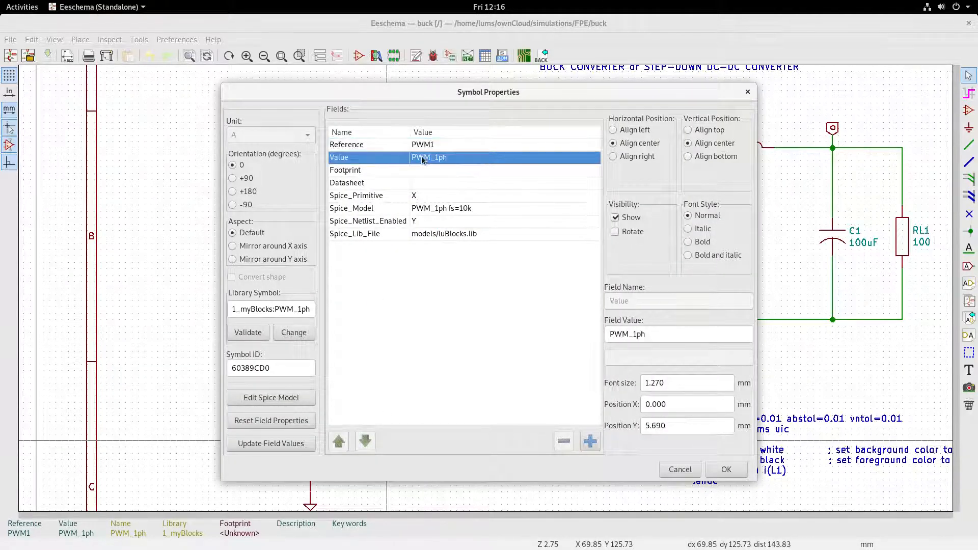
{"action": "left_click", "coordinate": [434, 237]}
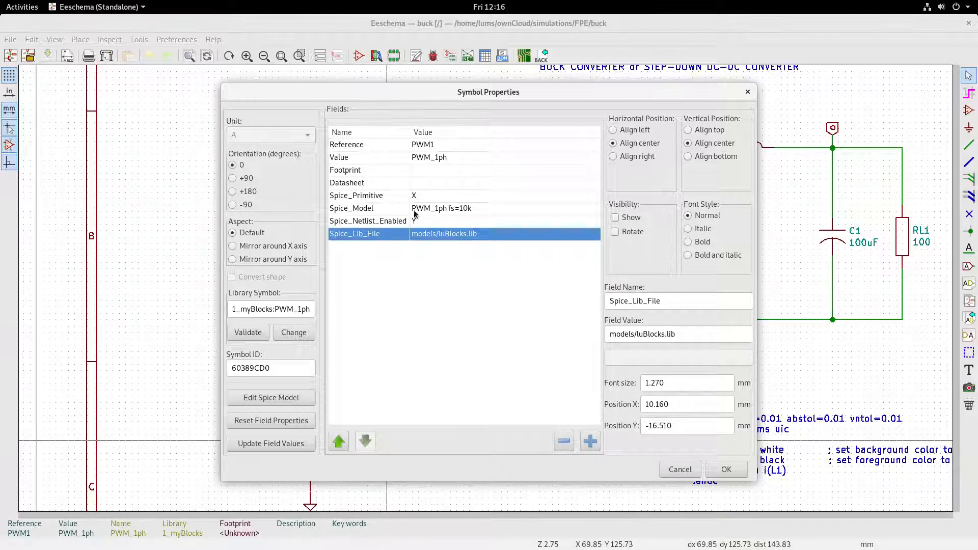
{"action": "left_click", "coordinate": [434, 212]}
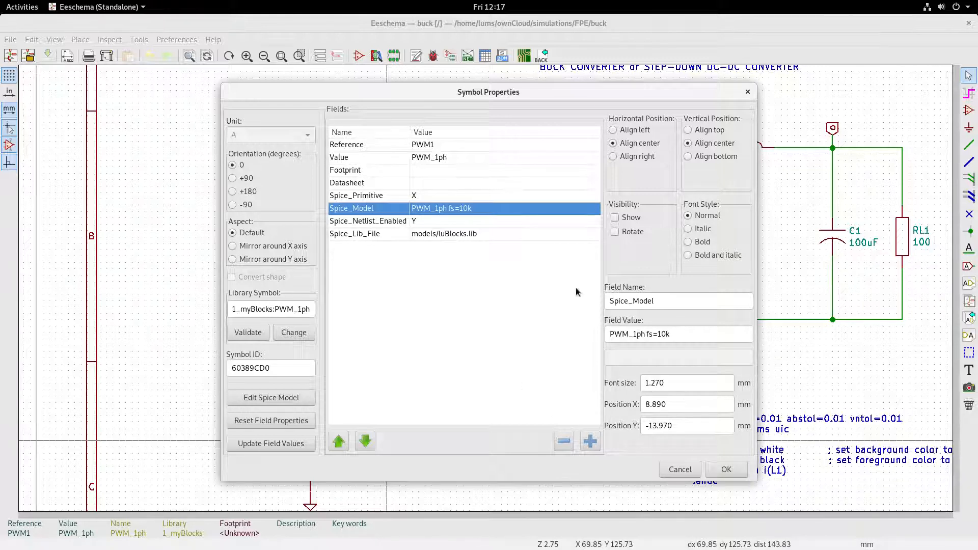
{"action": "left_click", "coordinate": [726, 470]}
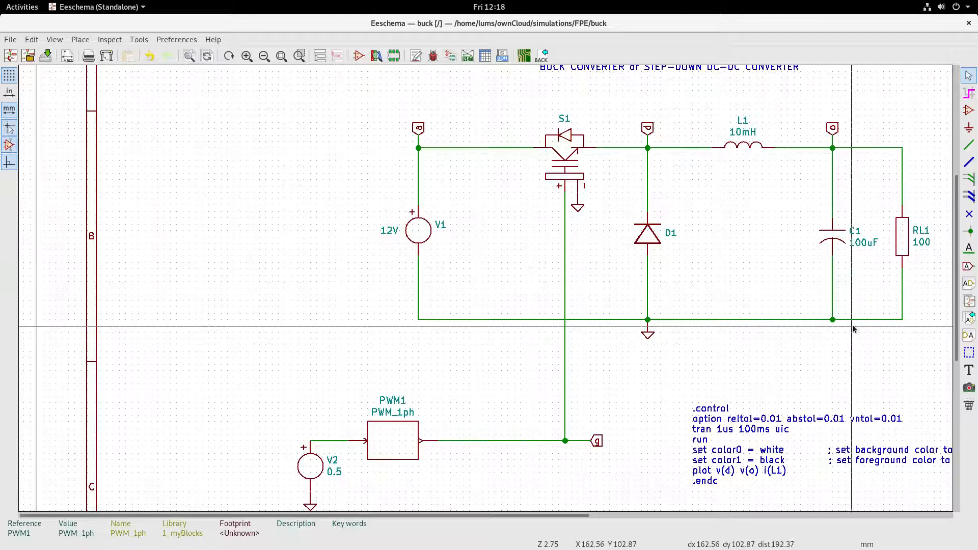
Step: Bring up the Spice netlist settings for buck.cir in the netlist dialog, then close the dialog
{"action": "scroll", "coordinate": [852, 325], "scroll_direction": "up", "scroll_amount": 1}
{"action": "scroll", "coordinate": [414, 273], "scroll_direction": "down", "scroll_amount": 2}
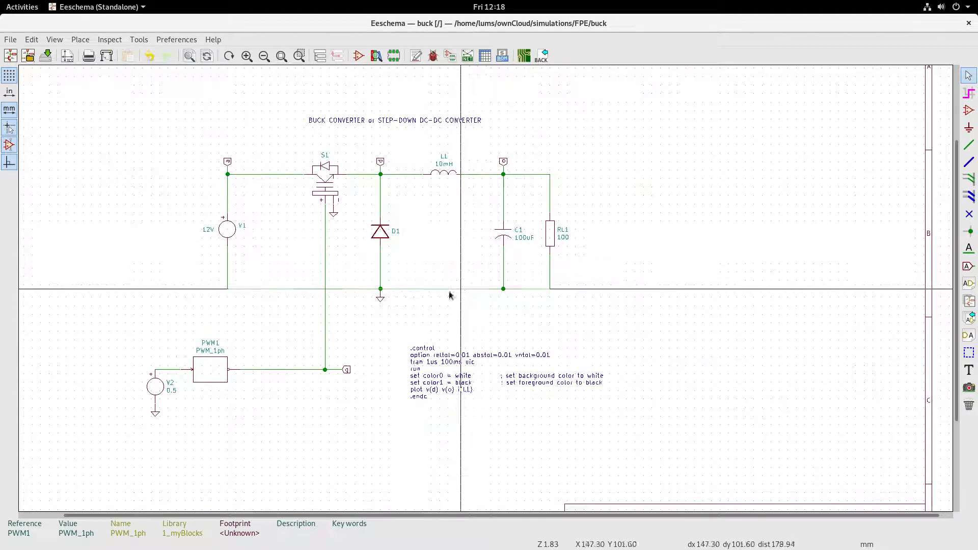
{"action": "left_click", "coordinate": [139, 40]}
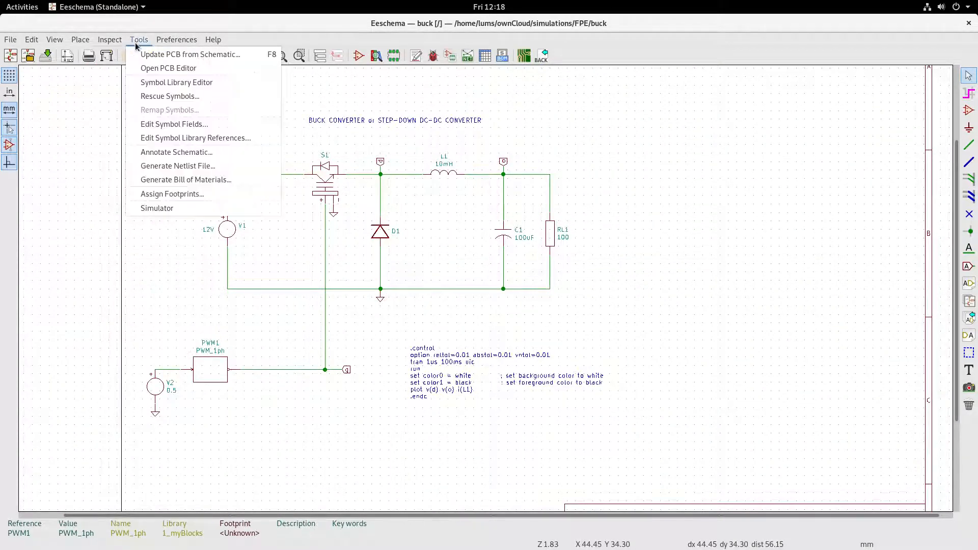
{"action": "left_click", "coordinate": [165, 167]}
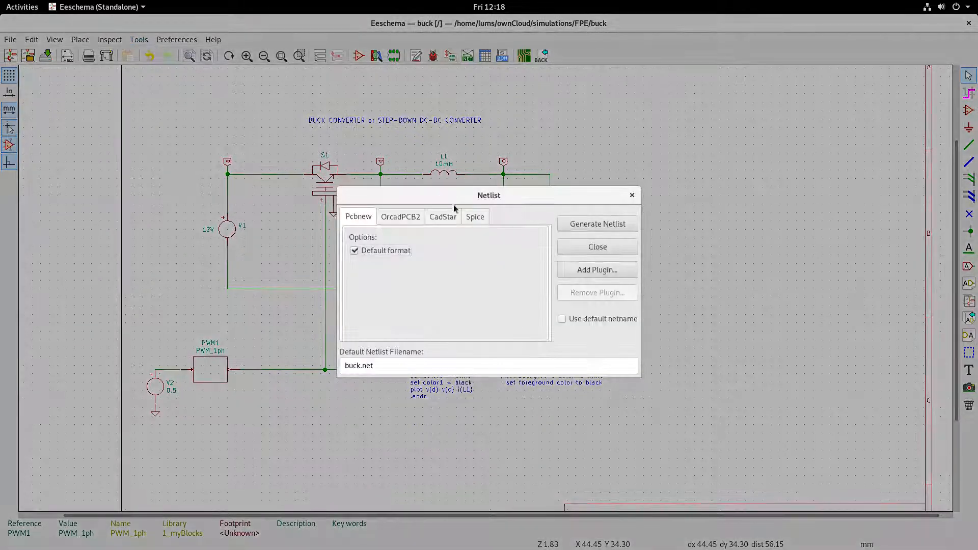
{"action": "left_click", "coordinate": [479, 216]}
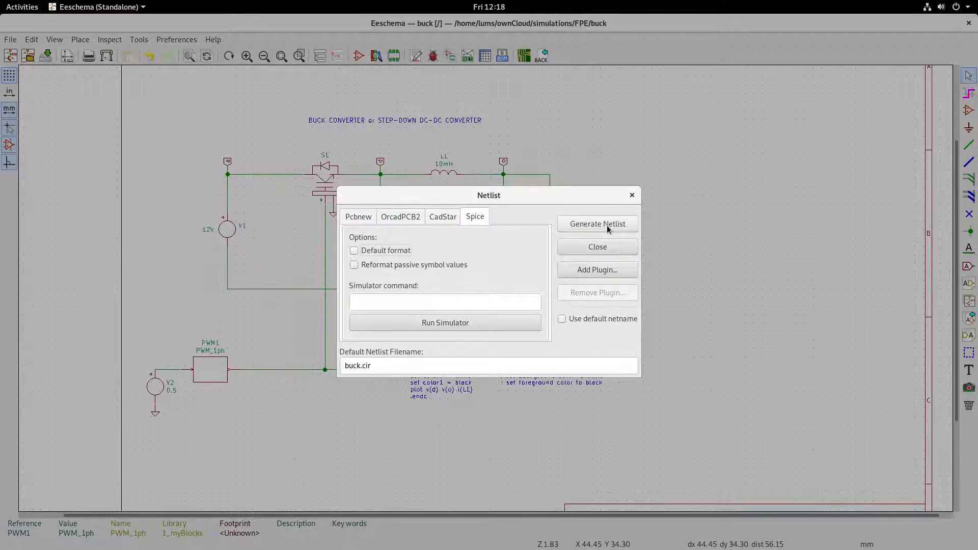
{"action": "left_click", "coordinate": [632, 195]}
Step: Switch to the file manager and open the buck.cir netlist from the buck folder in the text editor
{"action": "key", "text": "super"}
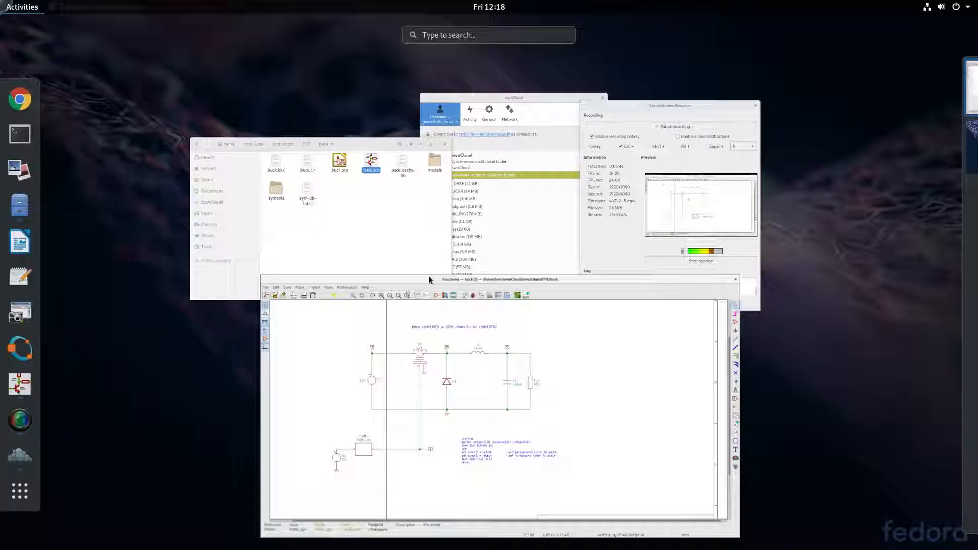
{"action": "left_click", "coordinate": [375, 228]}
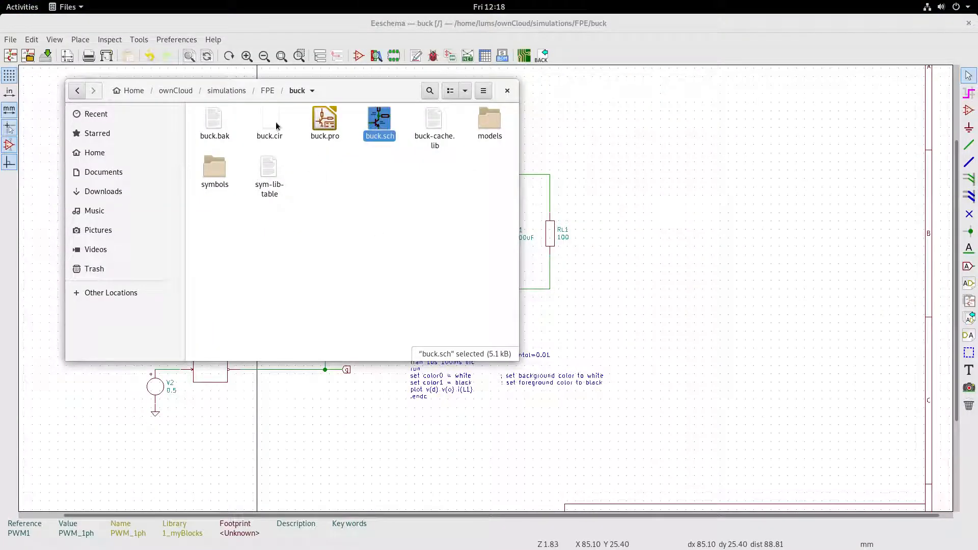
{"action": "double_click", "coordinate": [274, 126]}
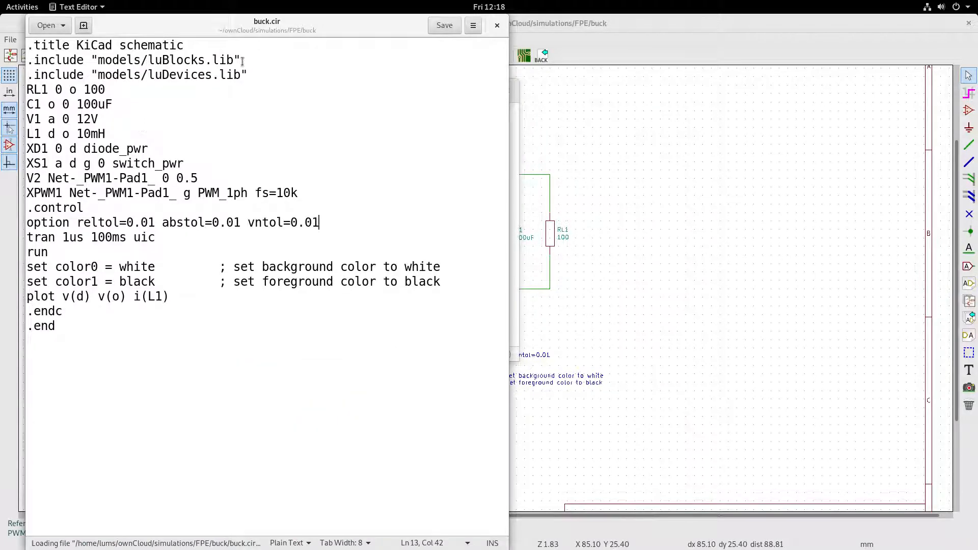
Step: Examine the luBlocks.lib and luDevices.lib include lines and the .control section of the buck.cir netlist
{"action": "left_click_drag", "start_coordinate": [234, 60], "coordinate": [152, 60]}
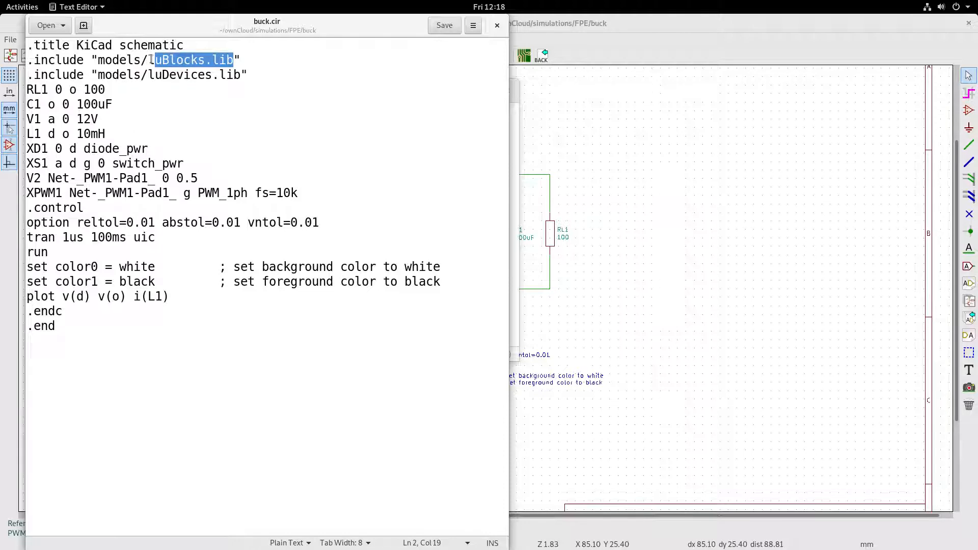
{"action": "left_click", "coordinate": [232, 75]}
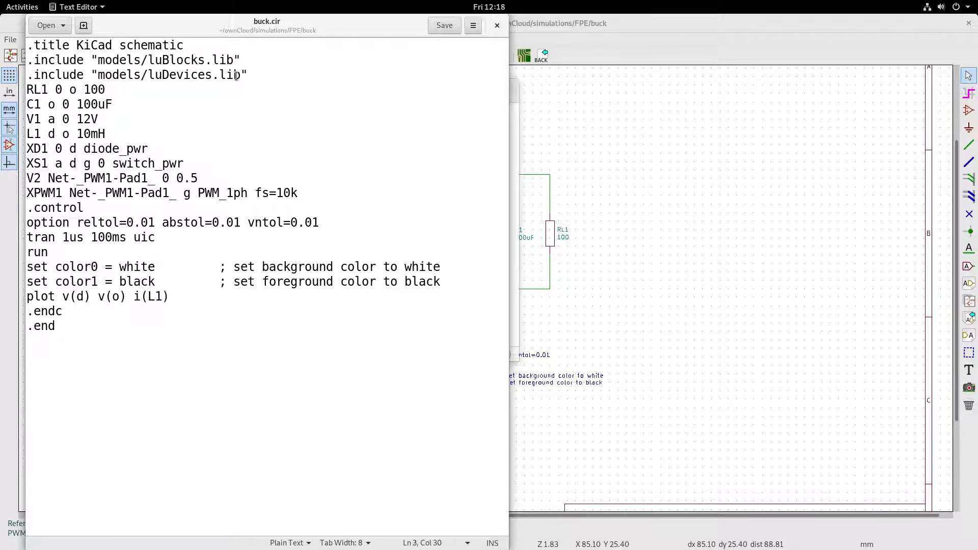
{"action": "left_click_drag", "start_coordinate": [241, 75], "coordinate": [152, 75]}
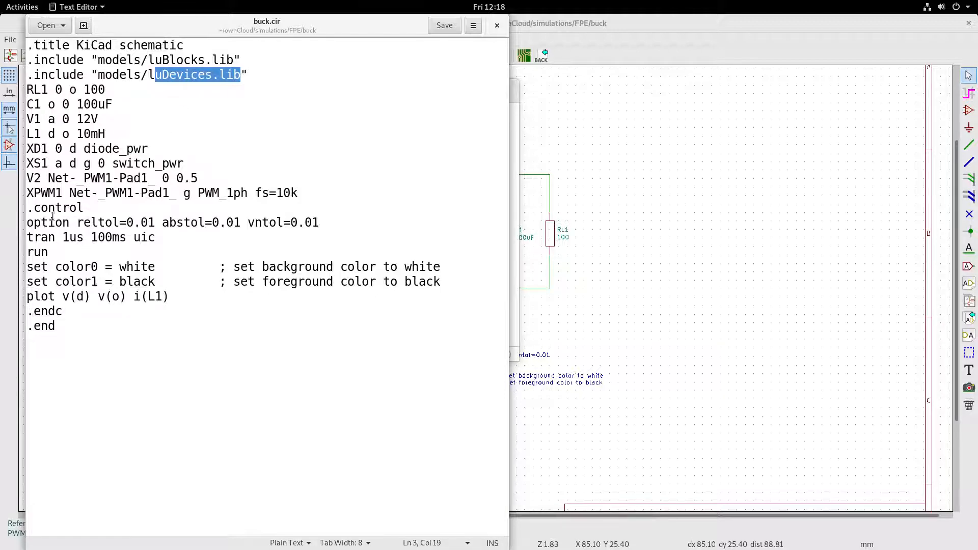
{"action": "left_click_drag", "start_coordinate": [34, 207], "coordinate": [100, 337]}
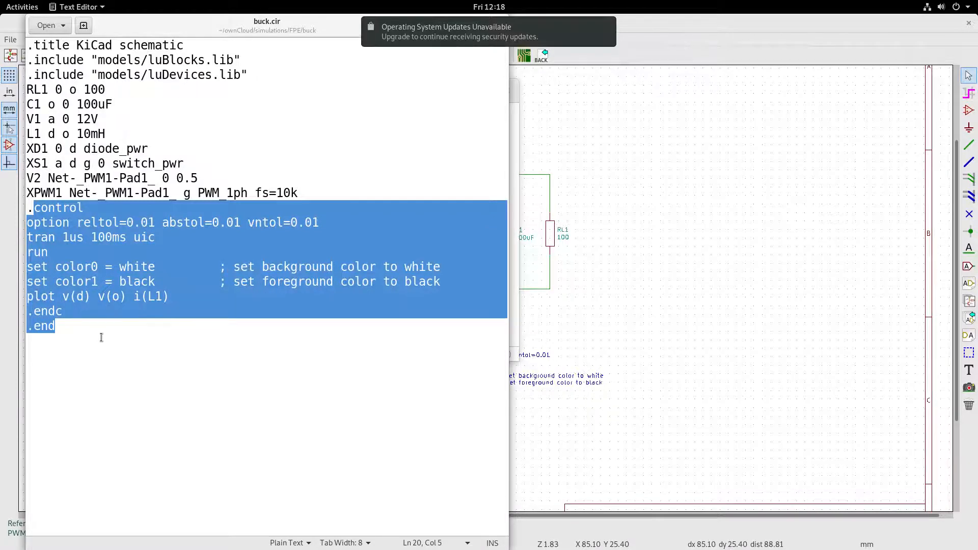
{"action": "left_click", "coordinate": [183, 286]}
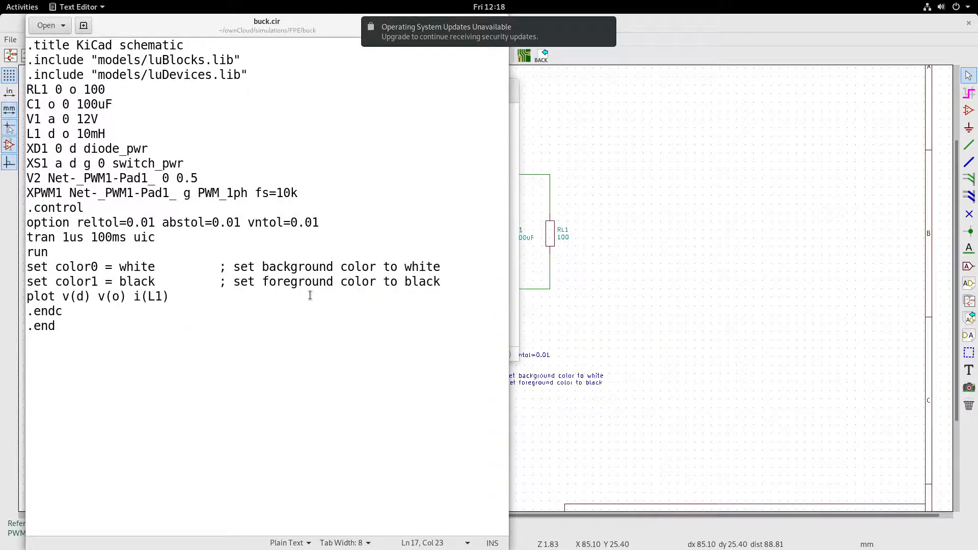
Step: Open a terminal, change to the ownCloud/simulations/FPE/buck/ directory and list its files
{"action": "mouse_move", "coordinate": [2, 2]}
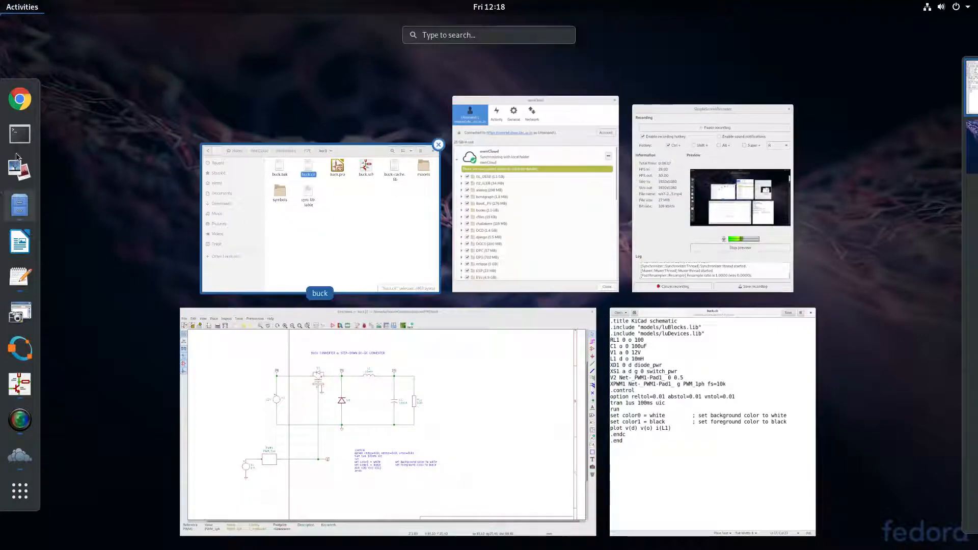
{"action": "left_click", "coordinate": [19, 134]}
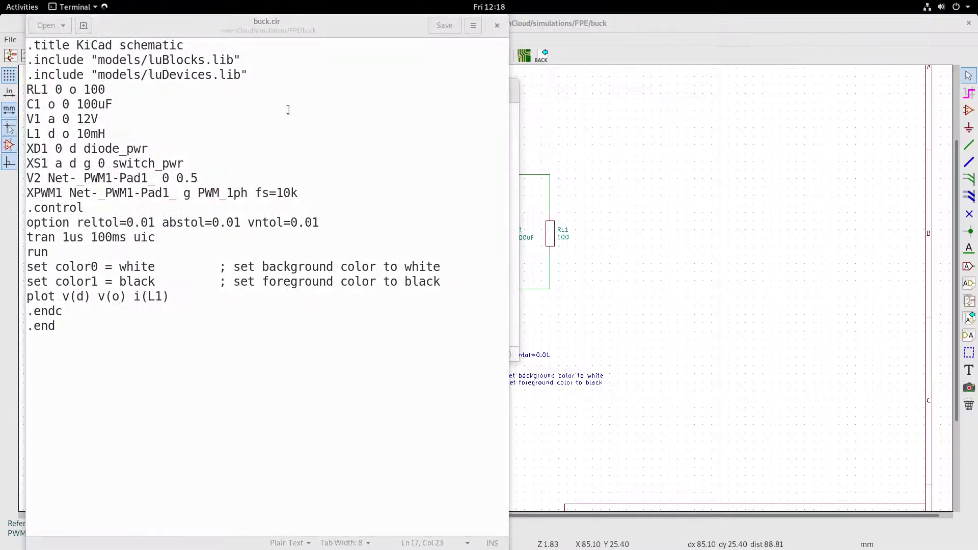
{"action": "type", "text": "cd own"}
{"action": "key", "text": "Tab"}
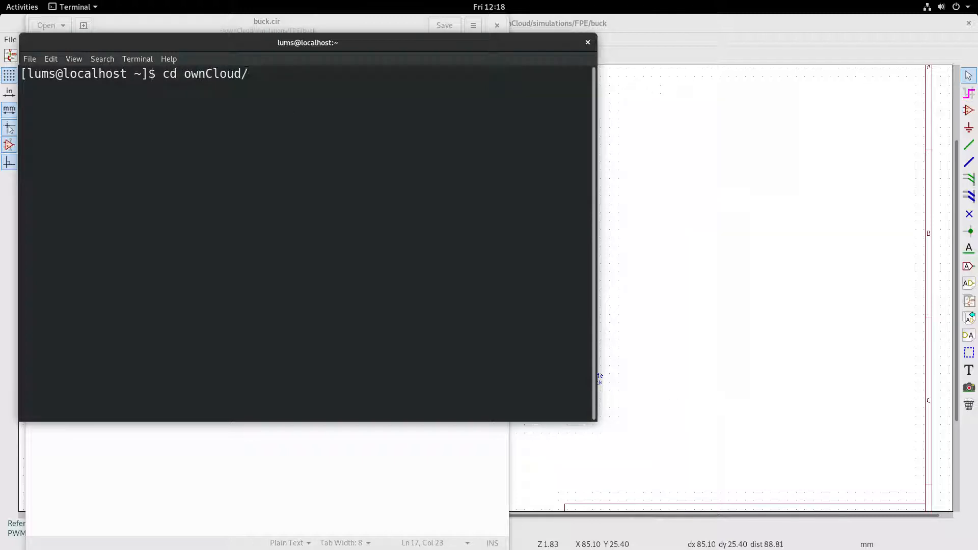
{"action": "type", "text": "sim"}
{"action": "key", "text": "Tab"}
{"action": "type", "text": "FPE/bu"}
{"action": "key", "text": "BackSpace"}
{"action": "type", "text": "uck"}
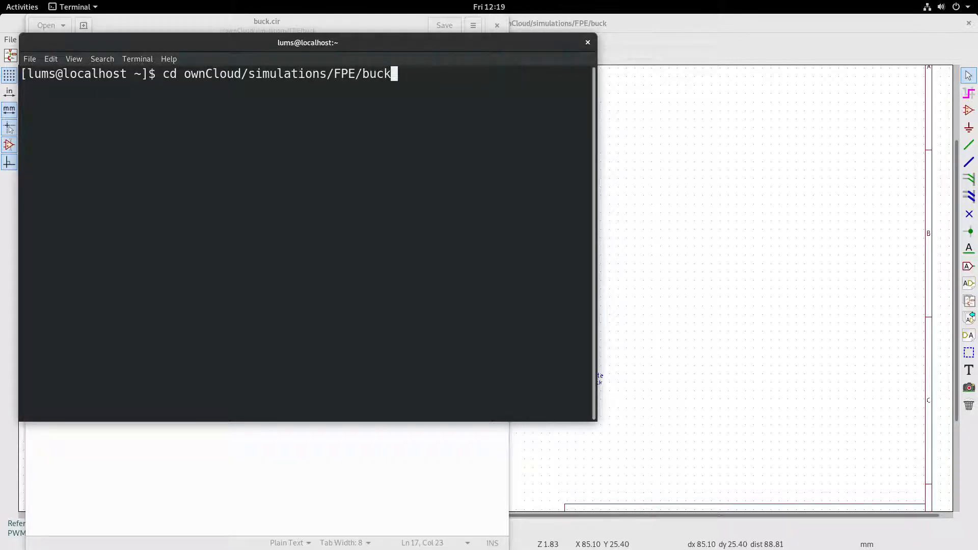
{"action": "type", "text": "/"}
{"action": "key", "text": "Return"}
{"action": "type", "text": "ls"}
{"action": "key", "text": "Return"}
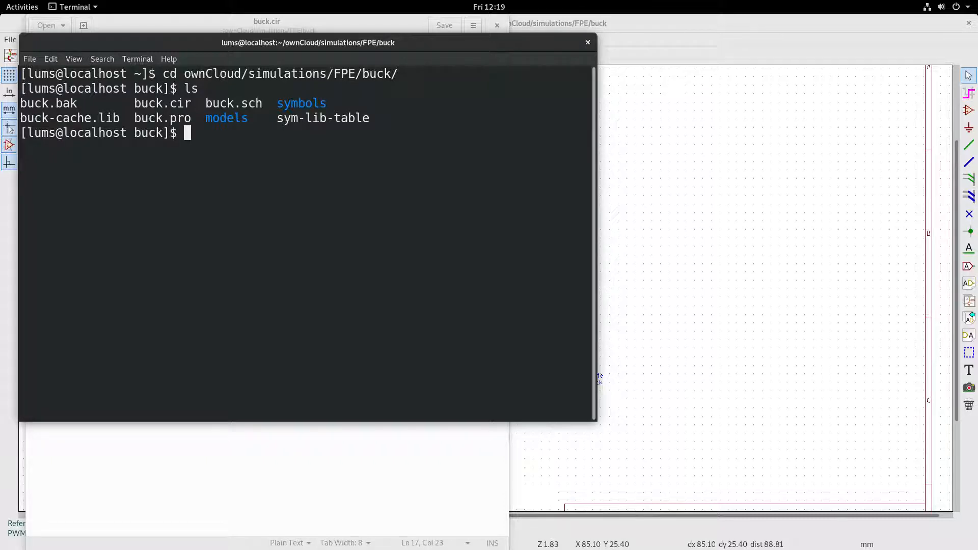
Step: Run the simulation with ngspice buck.cir and enlarge the resulting plot window
{"action": "type", "text": "ngspice buck.cir"}
{"action": "key", "text": "Return"}
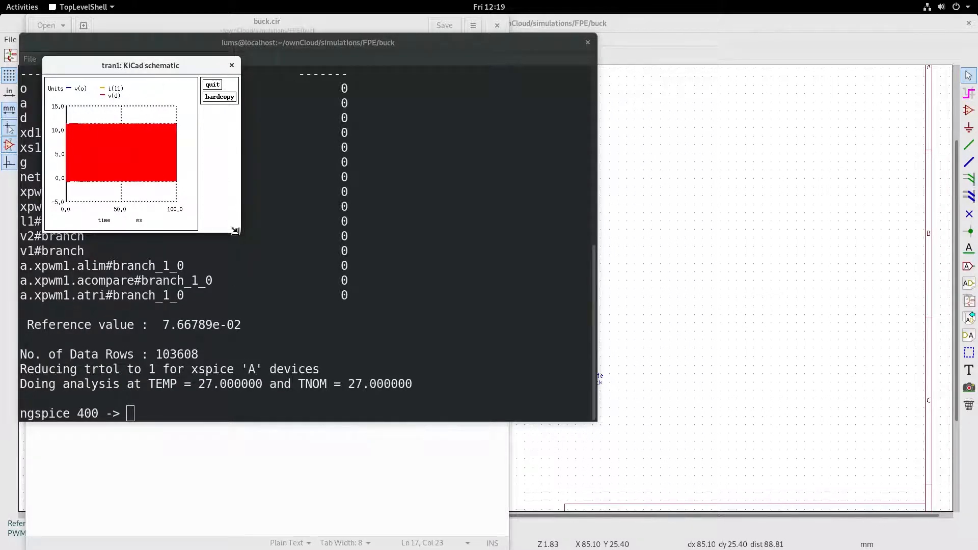
{"action": "mouse_move", "coordinate": [240, 230]}
{"action": "left_mouse_down"}
{"action": "mouse_move", "coordinate": [430, 365]}
{"action": "mouse_move", "coordinate": [573, 448]}
{"action": "mouse_move", "coordinate": [591, 447]}
{"action": "left_mouse_up"}
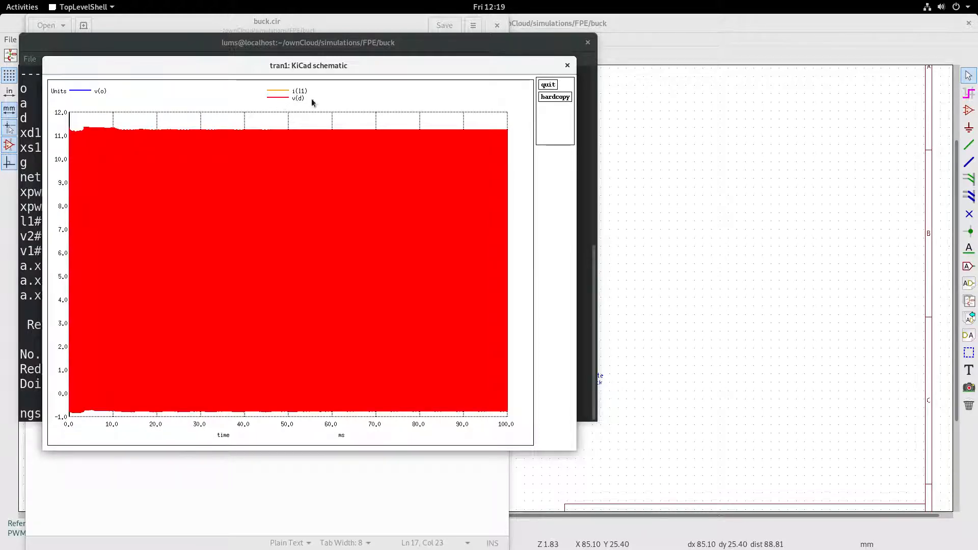
Step: Zoom the transient plot in twice to a time span of about 59.10 to 59.60 ms and maximize the new plot
{"action": "left_click_drag", "start_coordinate": [317, 126], "coordinate": [334, 435]}
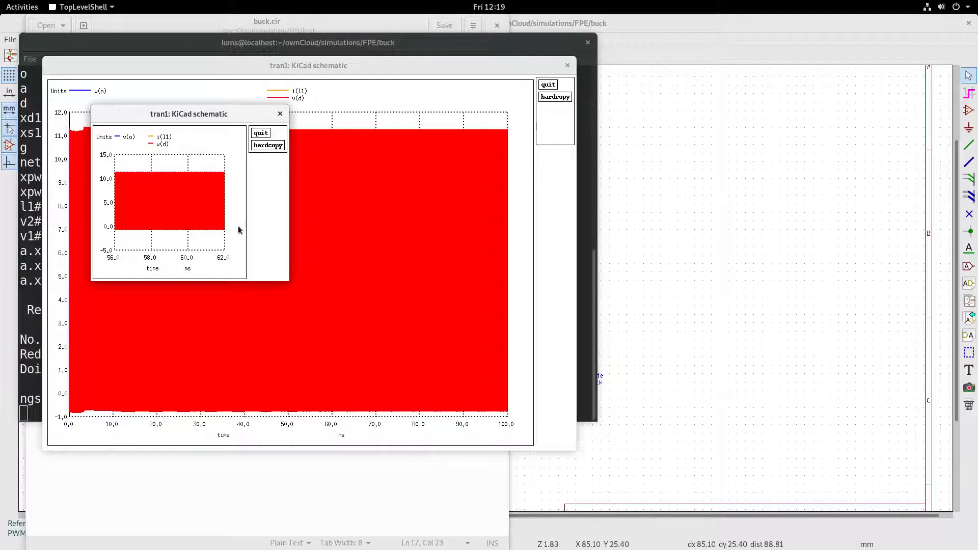
{"action": "left_click_drag", "start_coordinate": [171, 145], "coordinate": [183, 264]}
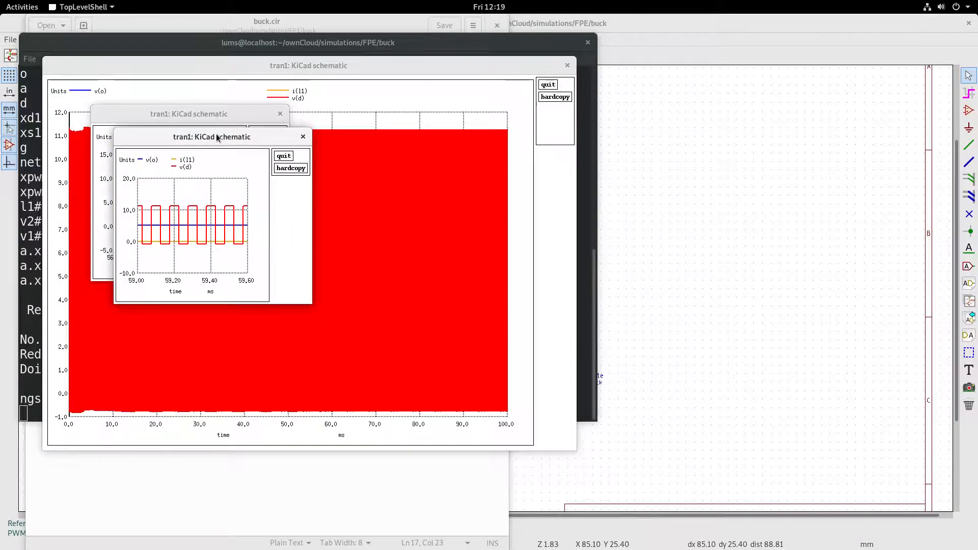
{"action": "double_click", "coordinate": [216, 136]}
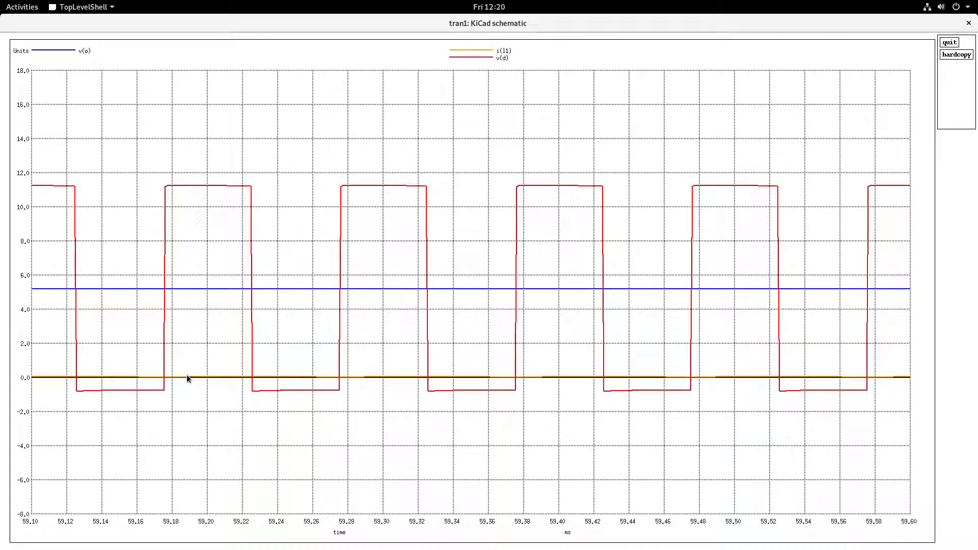
Step: Zoom in on the i(l1) inductor current trace near zero, view that plot maximized, then close it
{"action": "left_click_drag", "start_coordinate": [149, 369], "coordinate": [892, 394]}
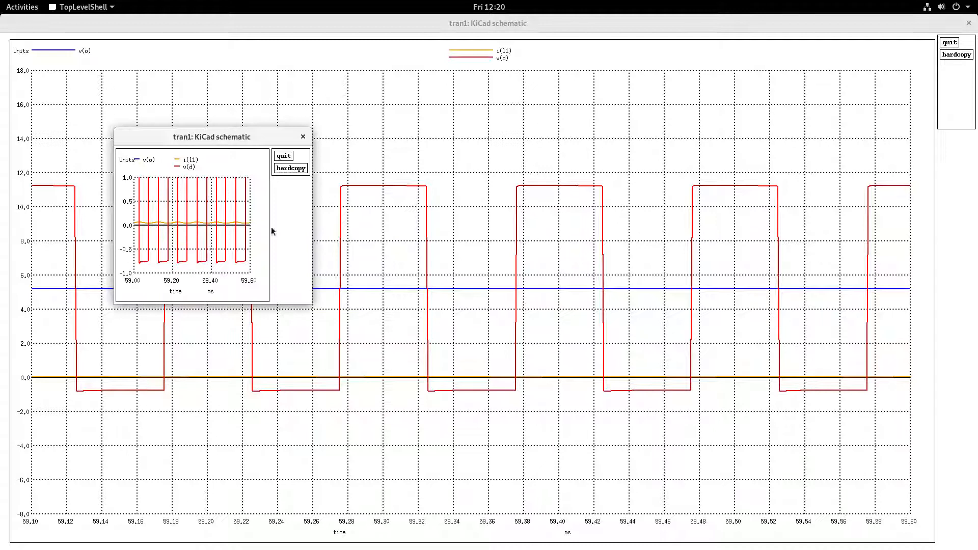
{"action": "double_click", "coordinate": [236, 134]}
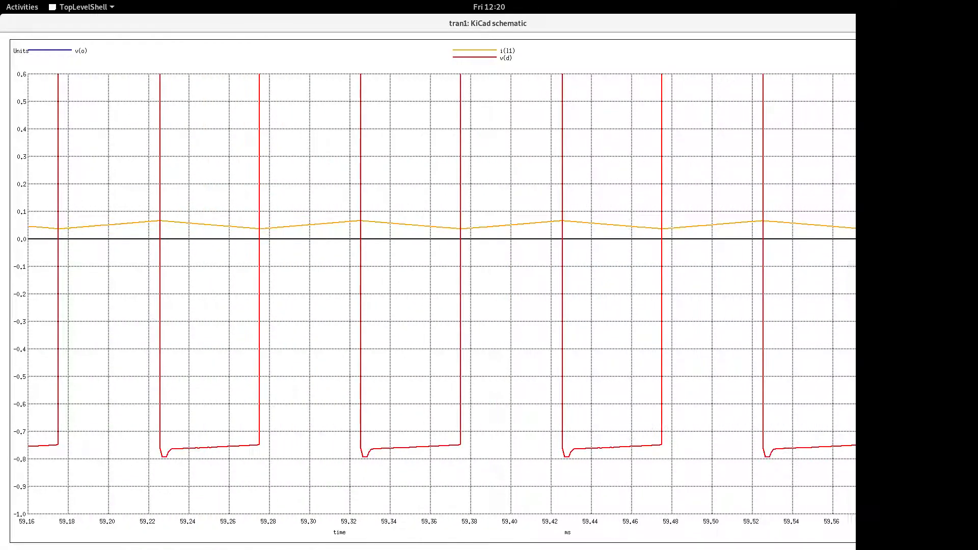
{"action": "left_click", "coordinate": [969, 24]}
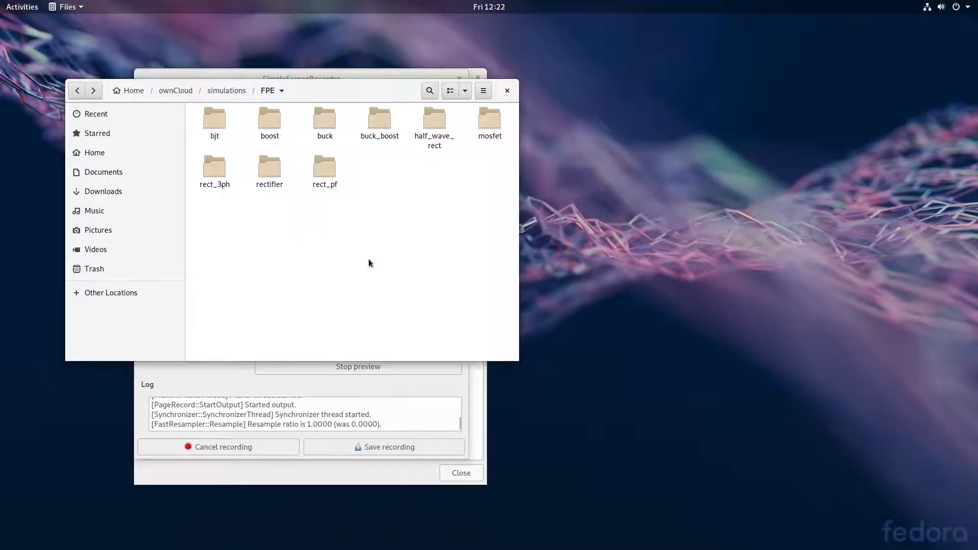
Step: Open the boost project folder and look at its models folder entry and the 1_myBlocks.lib and 1_myComps.lib files in symbols
{"action": "left_click", "coordinate": [271, 126]}
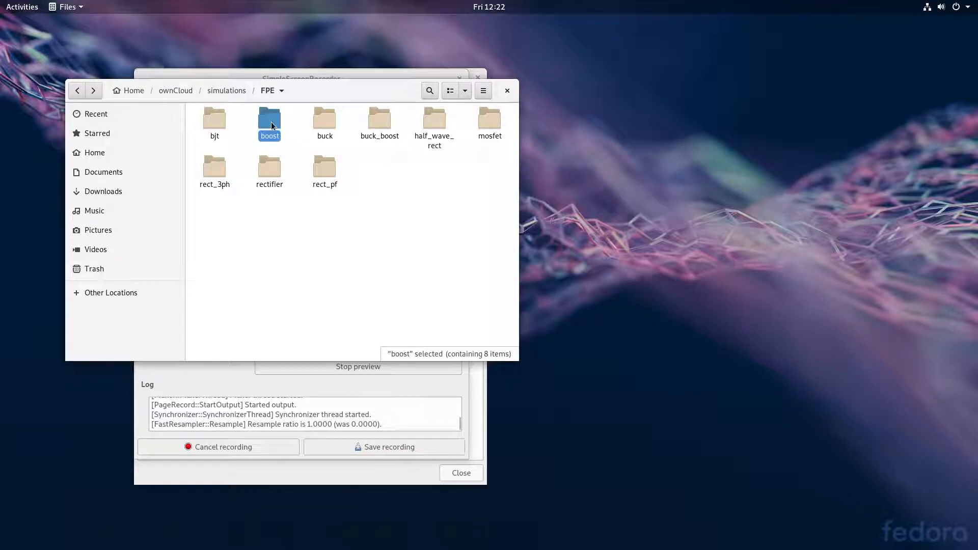
{"action": "double_click", "coordinate": [272, 126]}
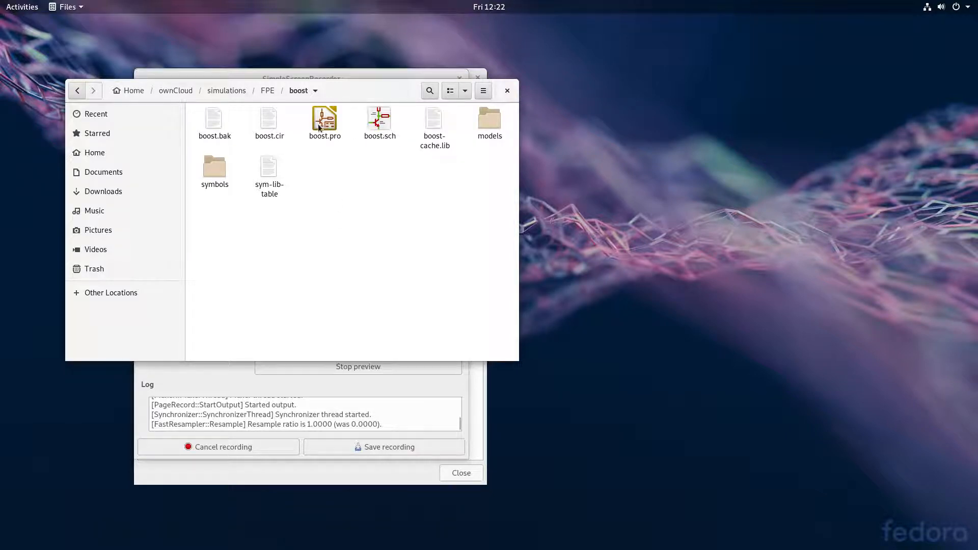
{"action": "left_click", "coordinate": [488, 122]}
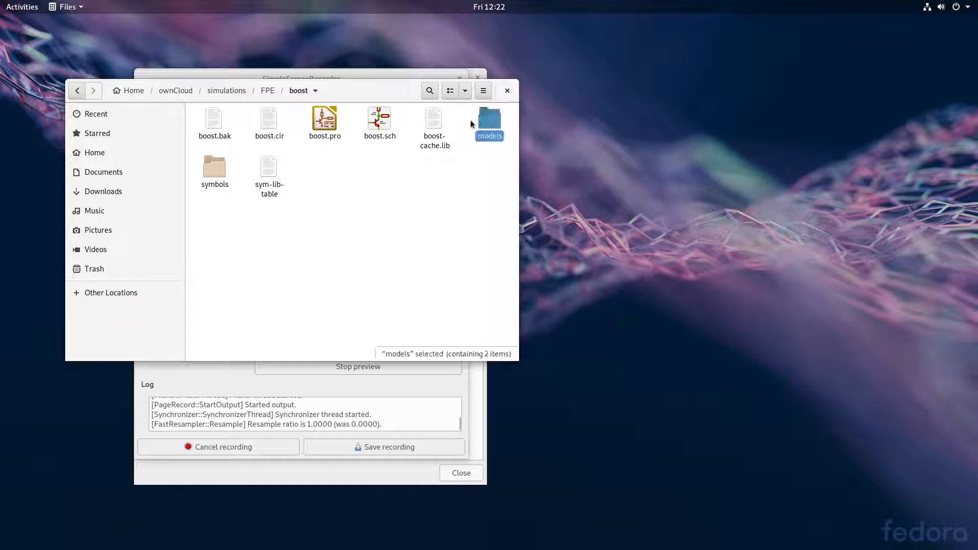
{"action": "left_click", "coordinate": [214, 170]}
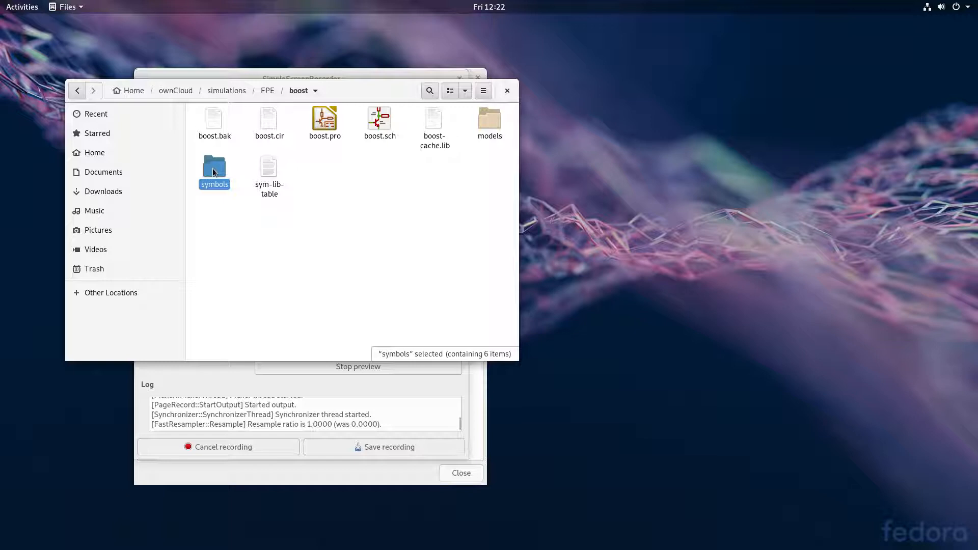
{"action": "double_click", "coordinate": [214, 170]}
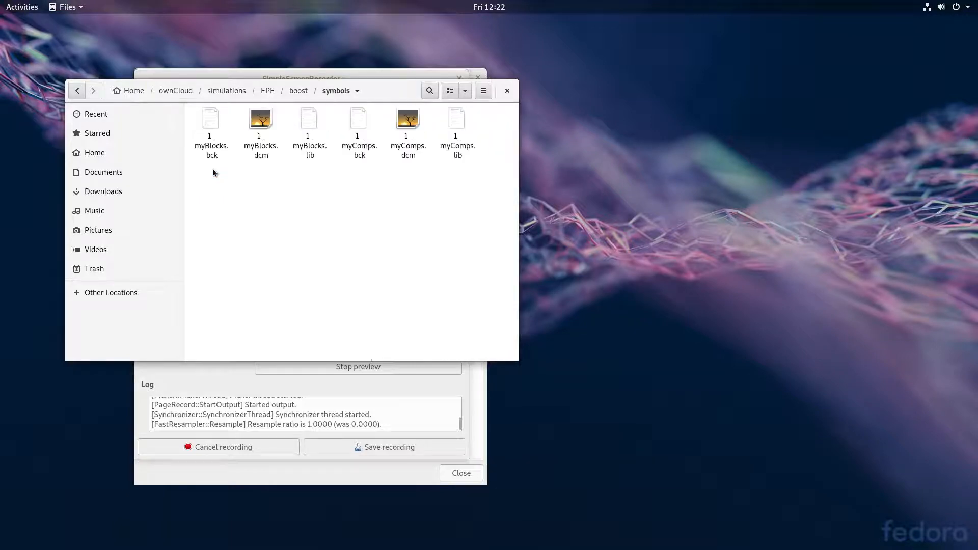
{"action": "left_click", "coordinate": [305, 125]}
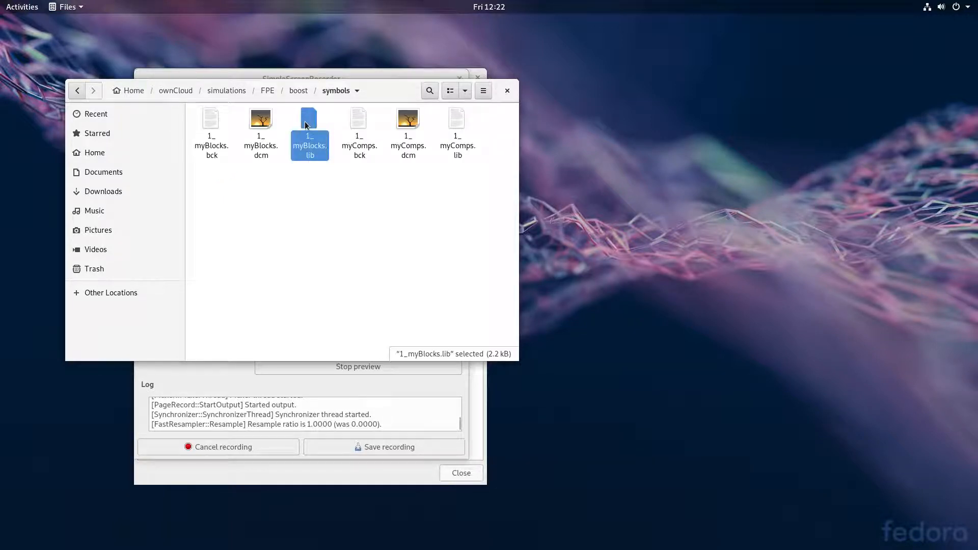
{"action": "left_click", "coordinate": [454, 121]}
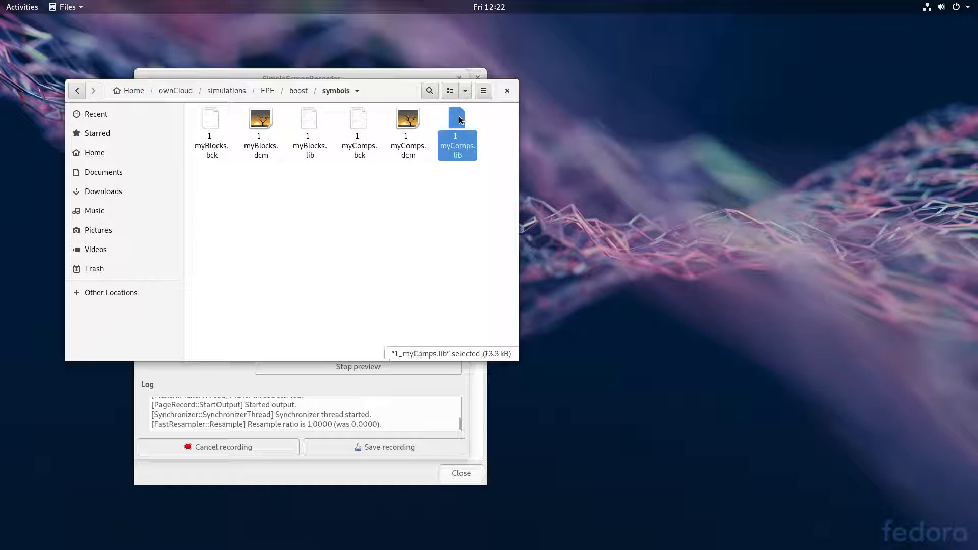
Step: Return to the boost folder and open the boost.sch schematic in Eeschema
{"action": "left_click", "coordinate": [291, 92]}
{"action": "left_click", "coordinate": [441, 237]}
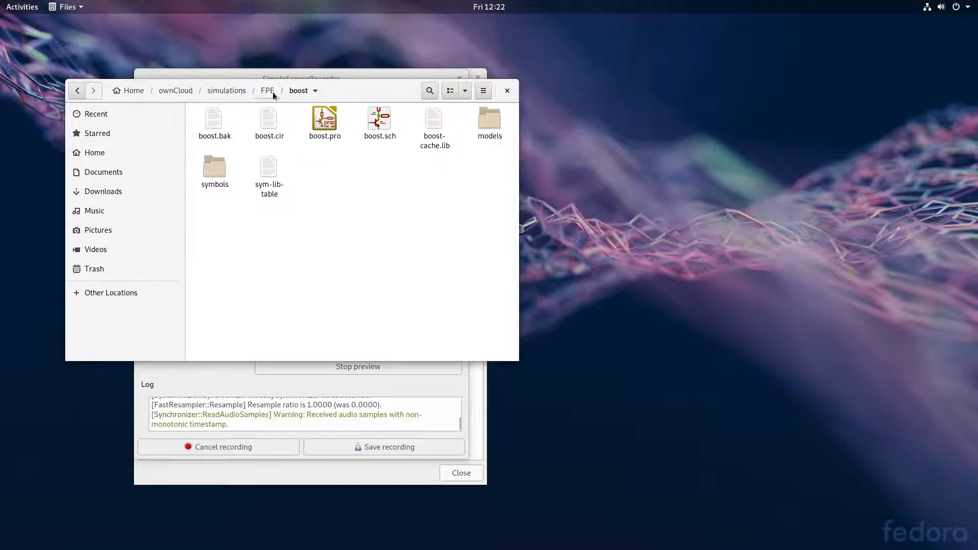
{"action": "left_click", "coordinate": [384, 122]}
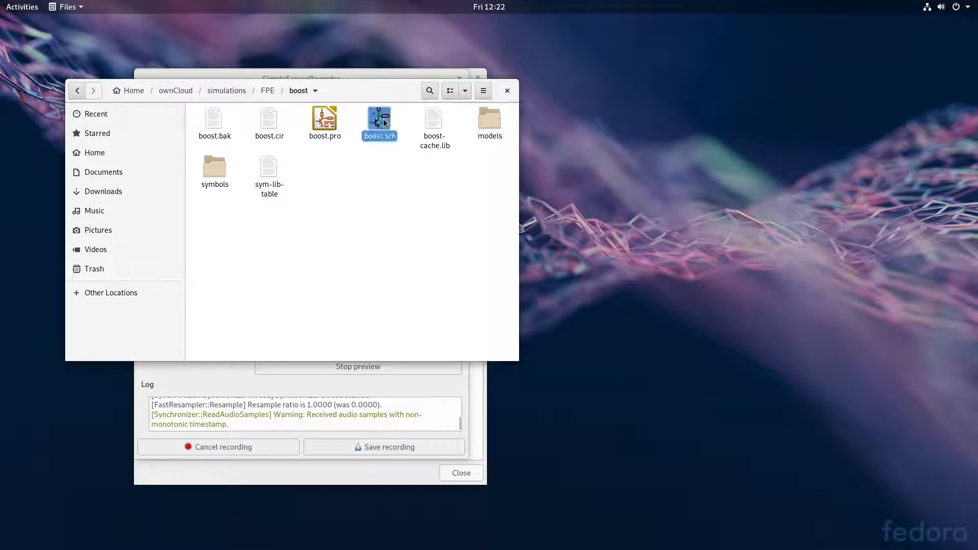
{"action": "double_click", "coordinate": [384, 123]}
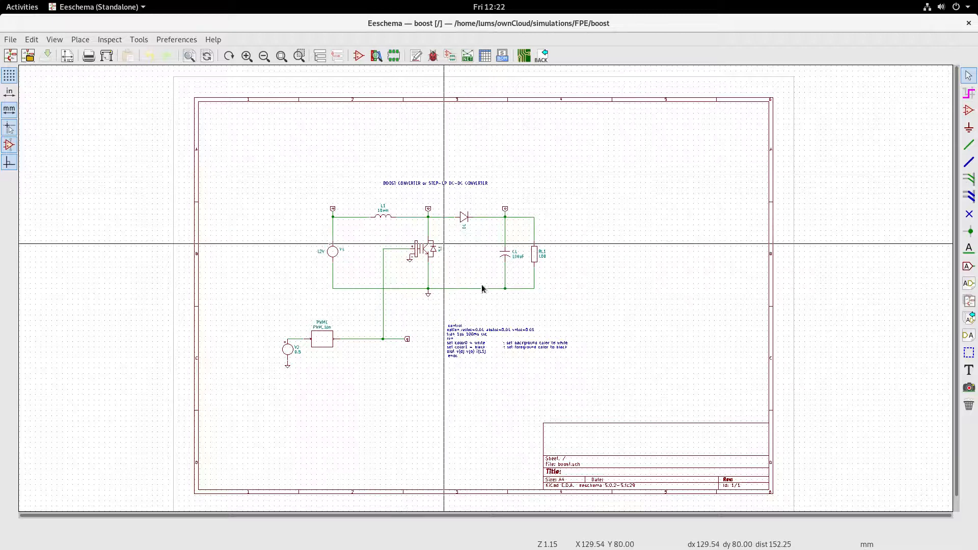
Step: Review the project-specific symbol library entries for 1_myComps and 1_myBlocks, then close the library manager
{"action": "scroll", "coordinate": [484, 286], "scroll_direction": "up", "scroll_amount": 3}
{"action": "scroll", "coordinate": [484, 286], "scroll_direction": "down", "scroll_amount": 2}
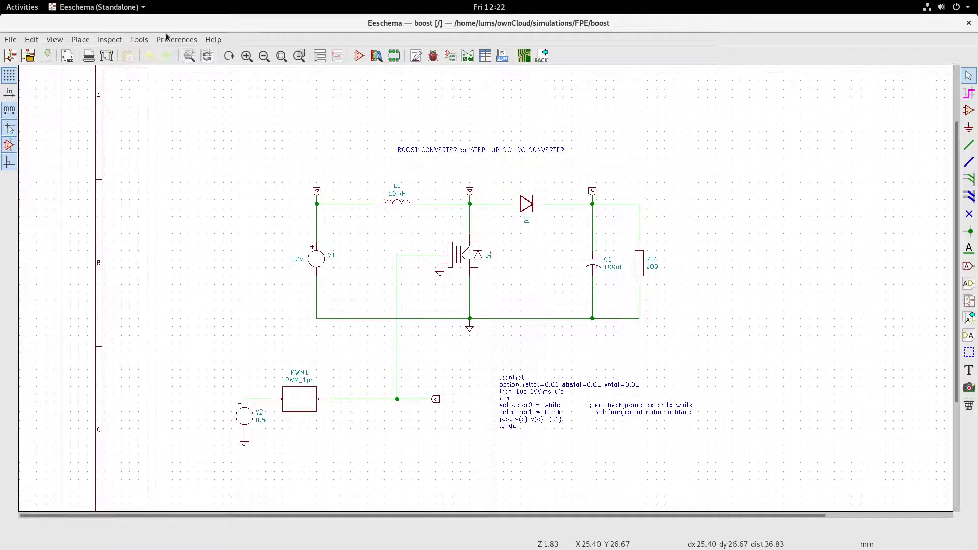
{"action": "left_click", "coordinate": [173, 40]}
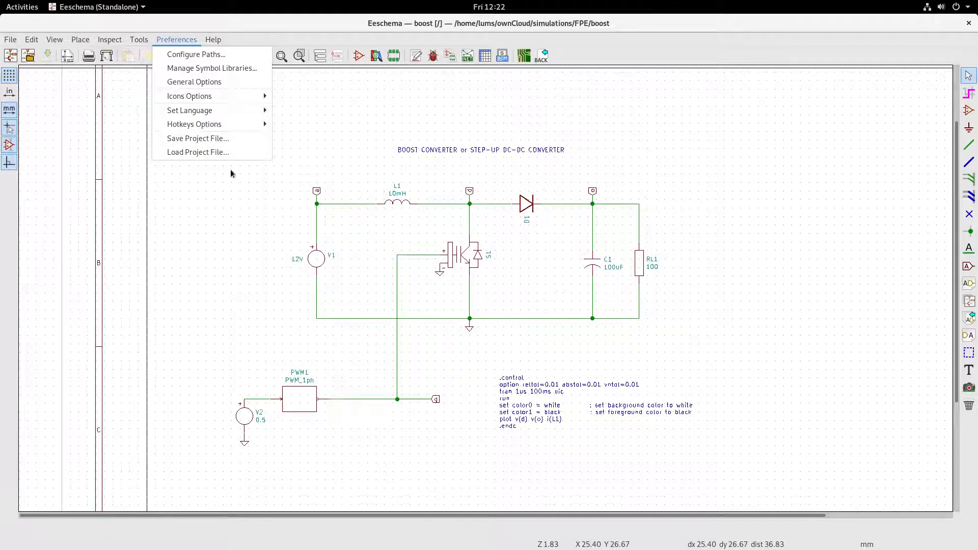
{"action": "left_click", "coordinate": [195, 68]}
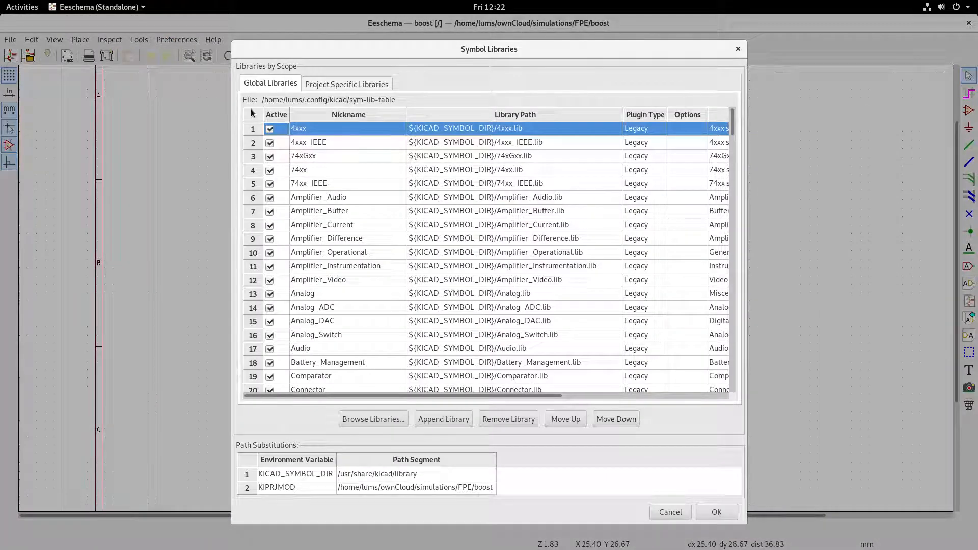
{"action": "left_click", "coordinate": [325, 86]}
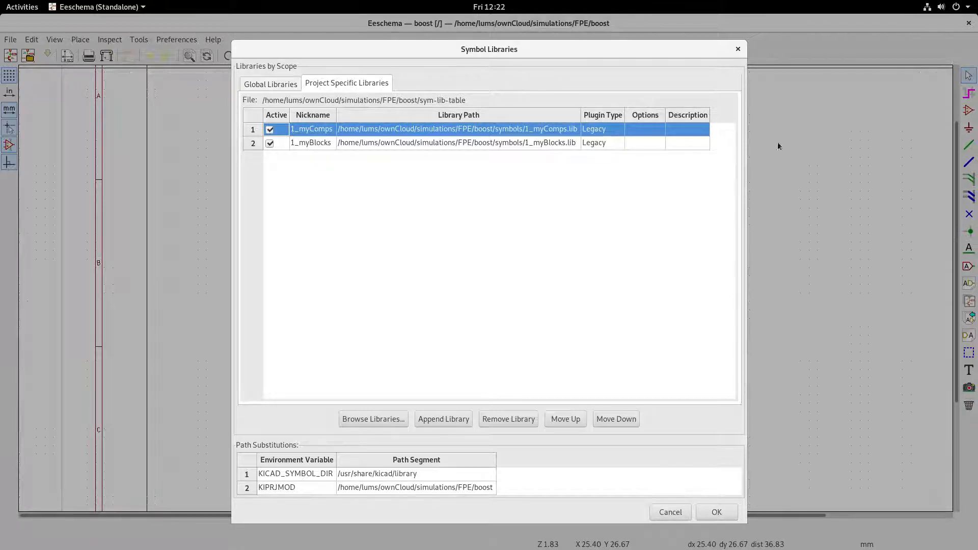
{"action": "left_click", "coordinate": [737, 50]}
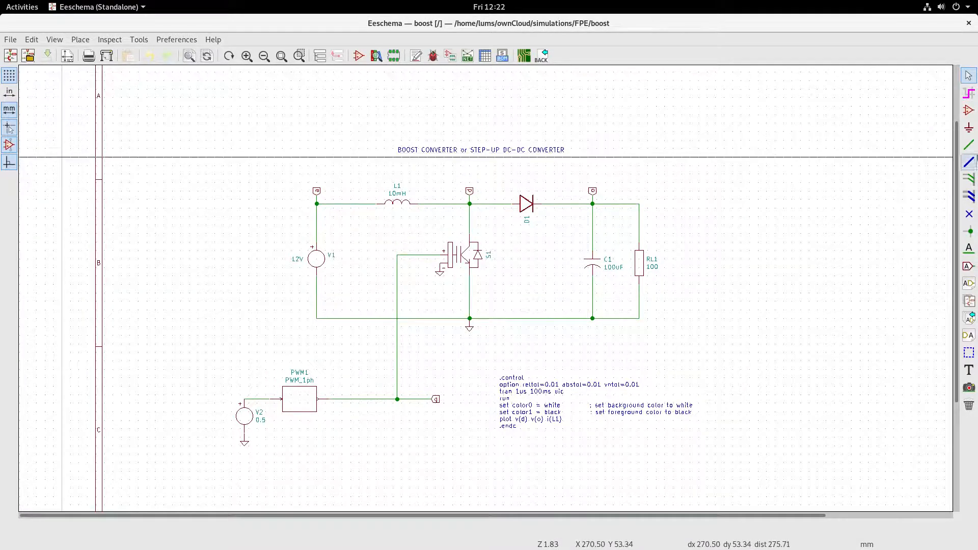
Step: Open the symbol chooser to look at the 1_myBlocks and 1_myComps entries, then close it without placing a symbol
{"action": "left_click", "coordinate": [969, 110]}
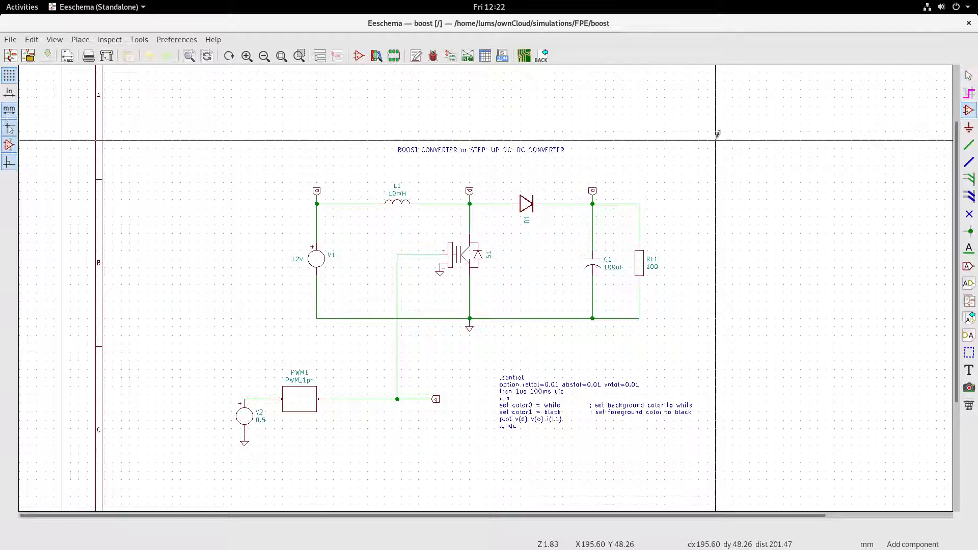
{"action": "left_click", "coordinate": [717, 134]}
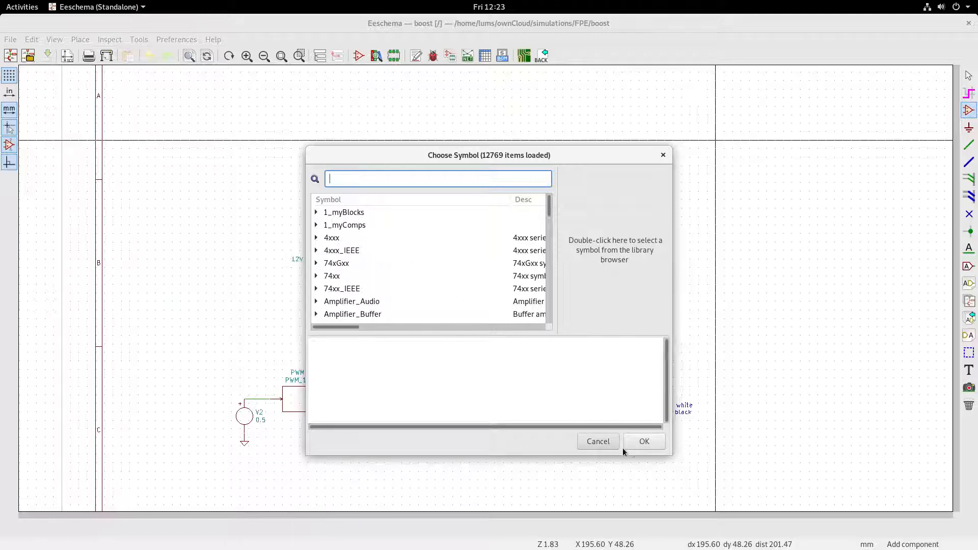
{"action": "left_click", "coordinate": [663, 155]}
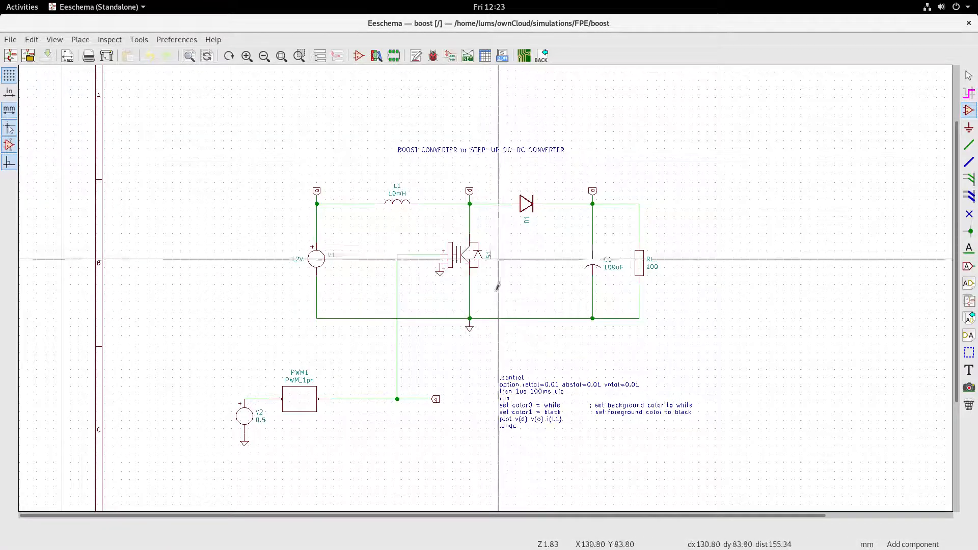
{"action": "left_click", "coordinate": [969, 76]}
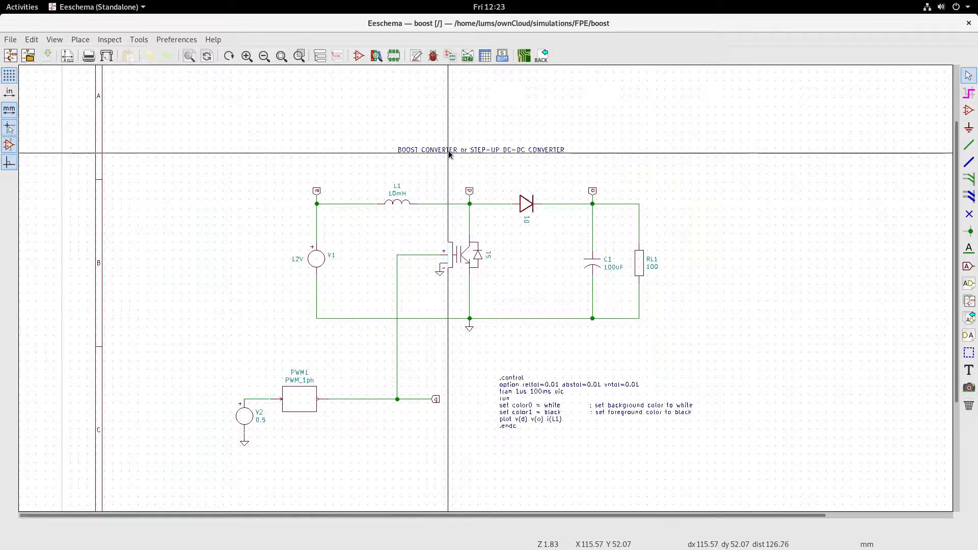
Step: Generate the boost converter's netlist in Spice format as boost.cir
{"action": "scroll", "coordinate": [441, 145], "scroll_direction": "up", "scroll_amount": 1}
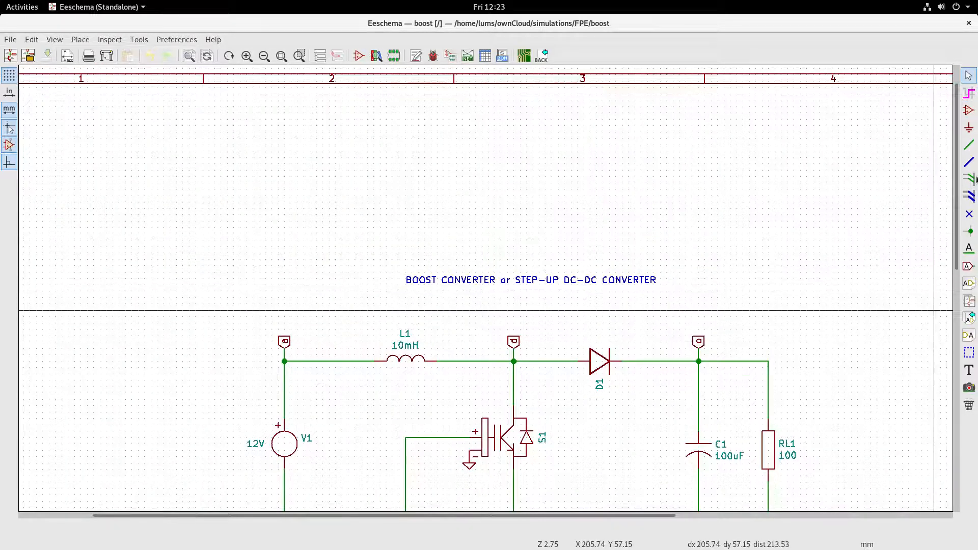
{"action": "left_click_drag", "start_coordinate": [956, 194], "coordinate": [959, 286]}
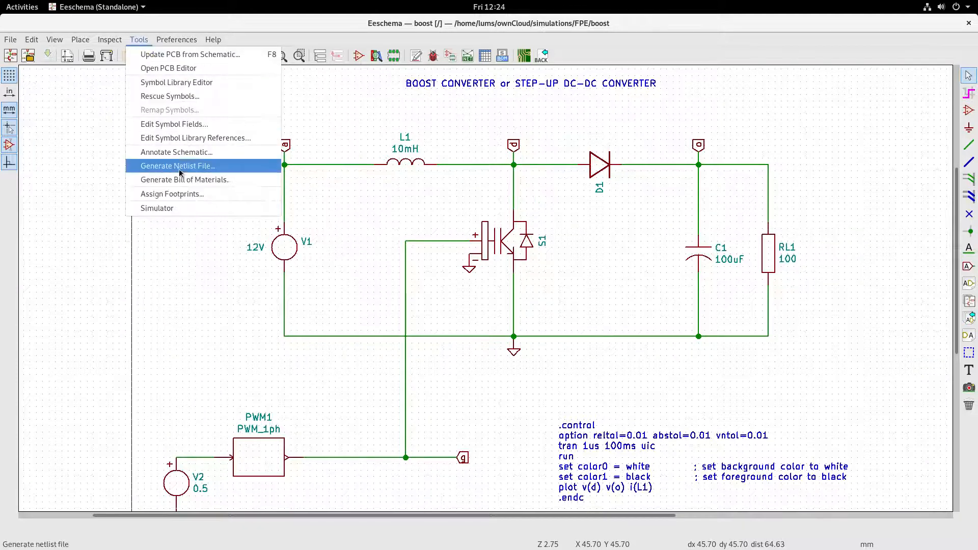
{"action": "left_click", "coordinate": [179, 168]}
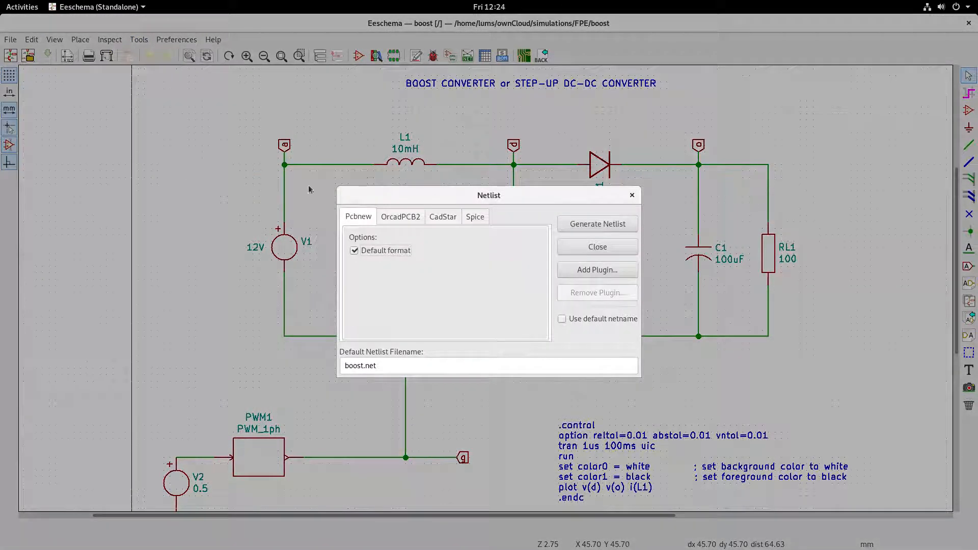
{"action": "left_click", "coordinate": [472, 218]}
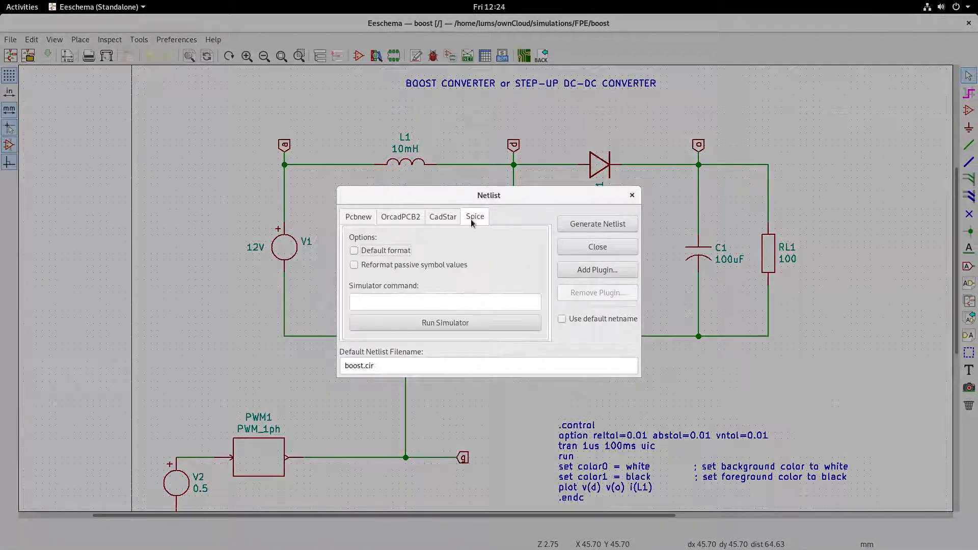
{"action": "left_click", "coordinate": [595, 224]}
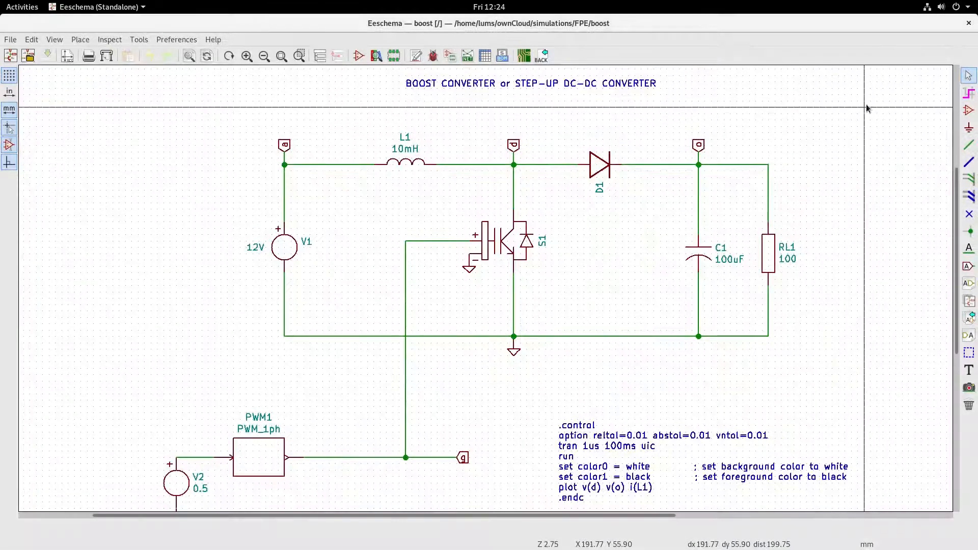
Step: Switch to the boost folder in the file manager and open boost.cir in the text editor
{"action": "mouse_move", "coordinate": [1, 1]}
{"action": "left_click", "coordinate": [358, 213]}
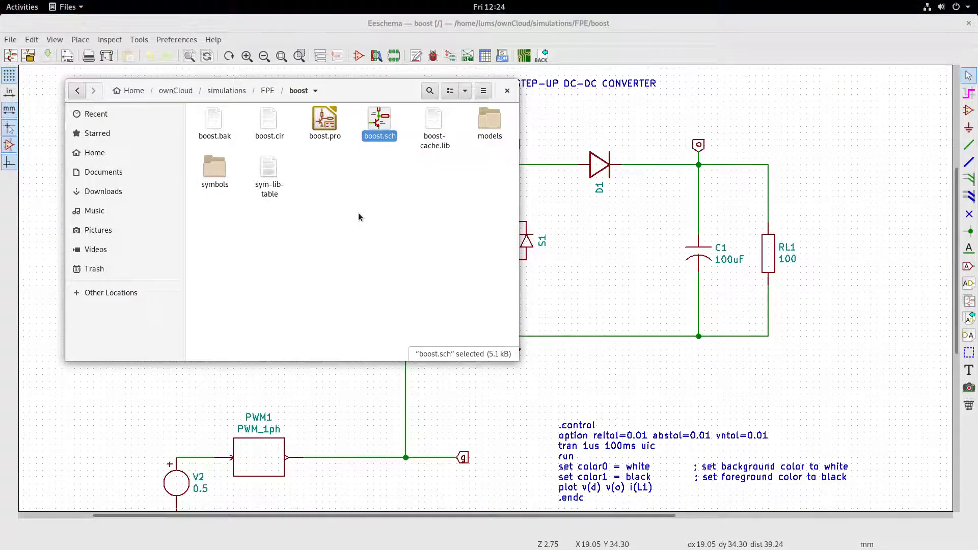
{"action": "left_click", "coordinate": [269, 130]}
{"action": "double_click", "coordinate": [273, 125]}
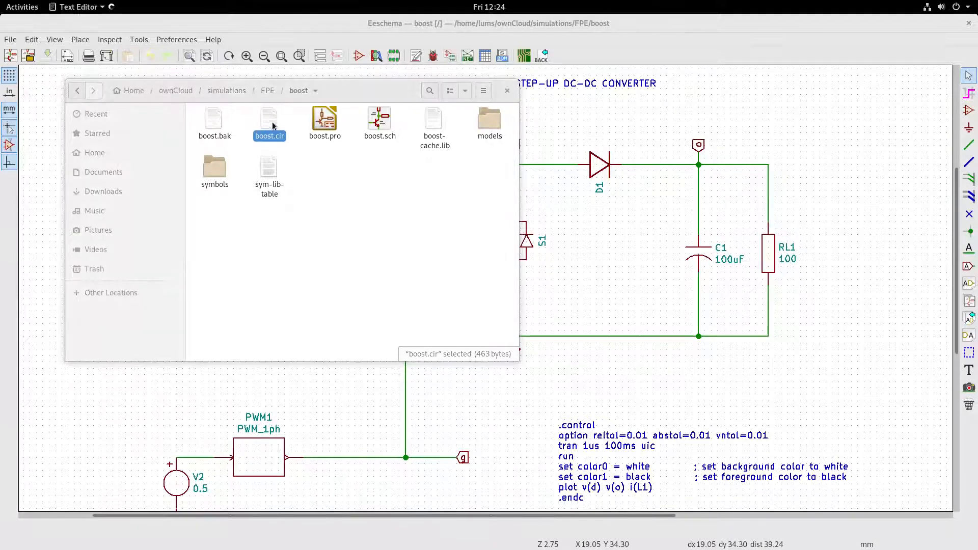
Step: Examine the component lines, control commands and plot color settings in the boost.cir netlist
{"action": "left_click_drag", "start_coordinate": [308, 193], "coordinate": [10, 92]}
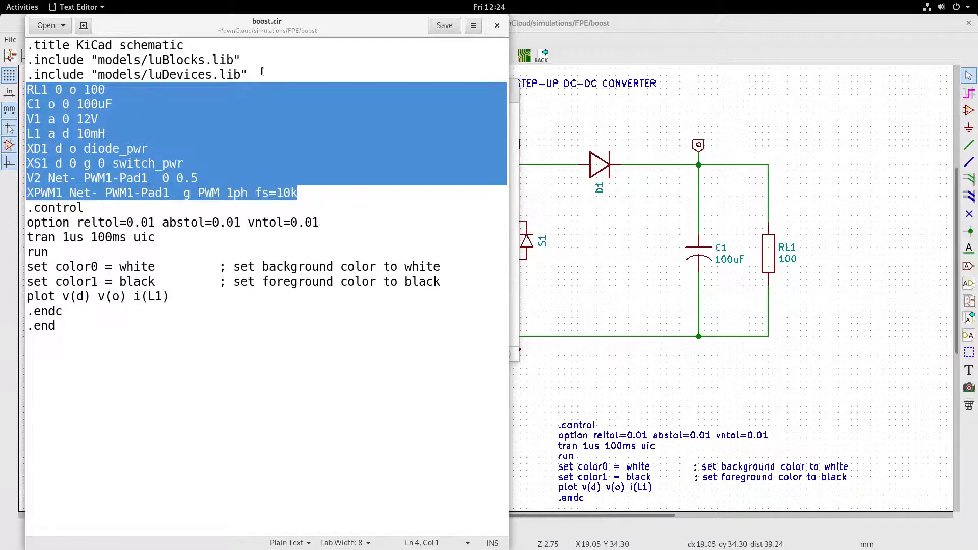
{"action": "left_click", "coordinate": [238, 132]}
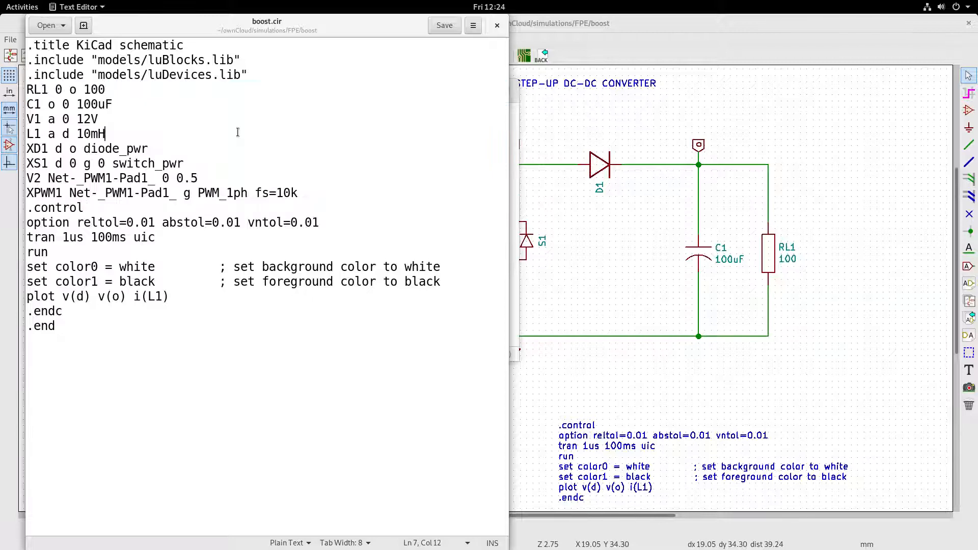
{"action": "left_click_drag", "start_coordinate": [26, 223], "coordinate": [175, 294]}
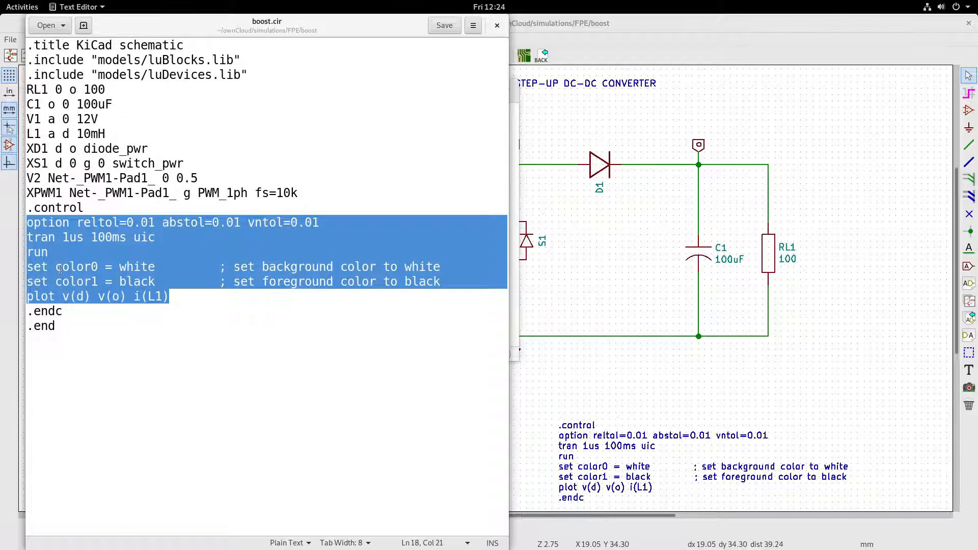
{"action": "left_click", "coordinate": [90, 266]}
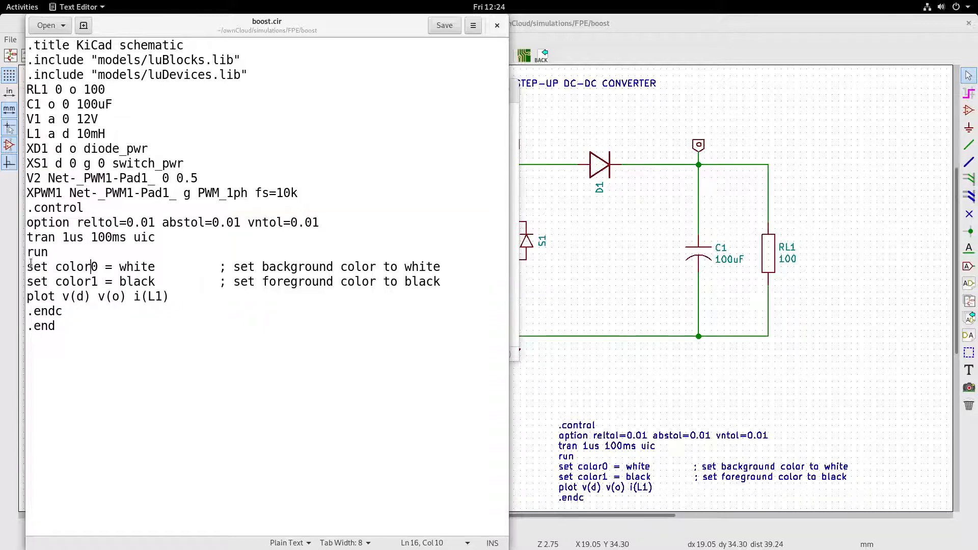
{"action": "left_click_drag", "start_coordinate": [34, 266], "coordinate": [163, 277]}
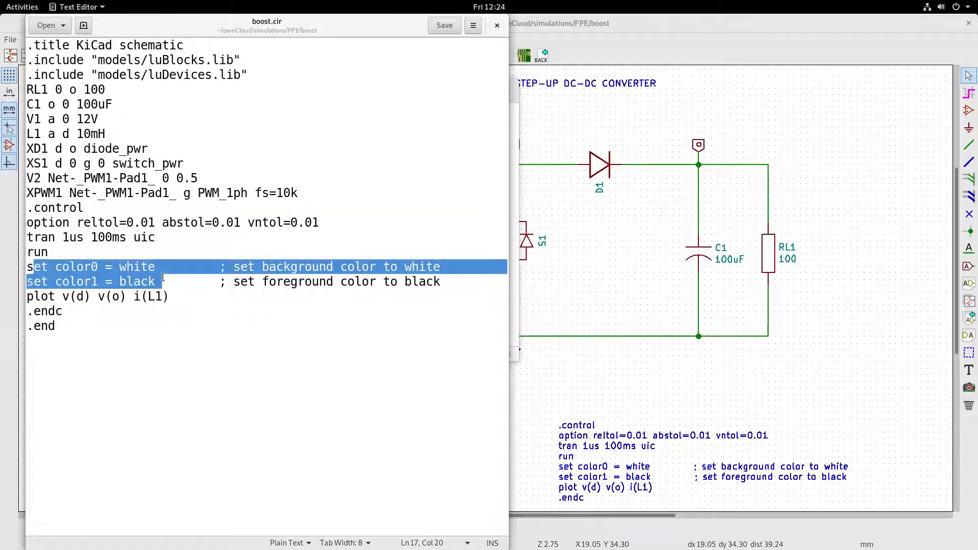
{"action": "left_click", "coordinate": [172, 300]}
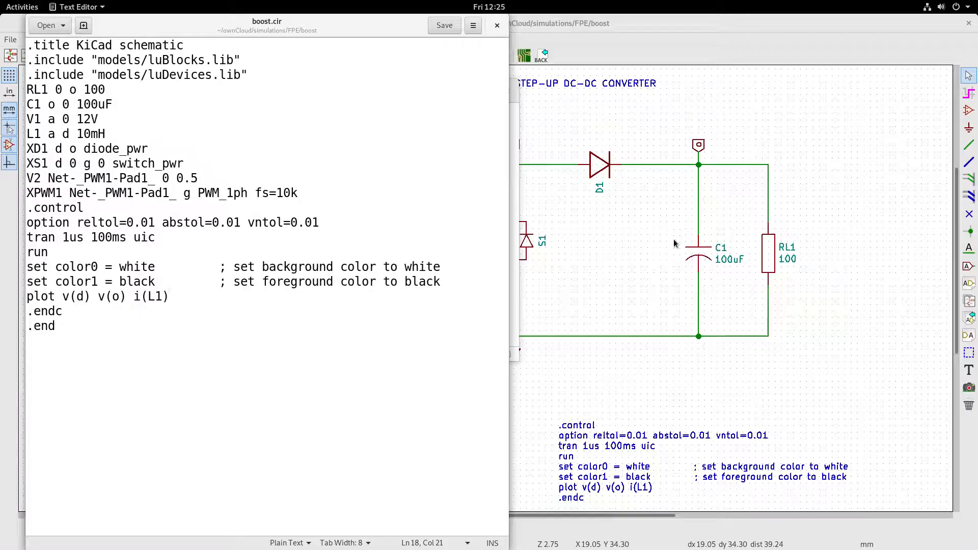
Step: Open a terminal, change to the ownCloud/simulations/FPE/boost directory and list its files
{"action": "mouse_move", "coordinate": [2, 2]}
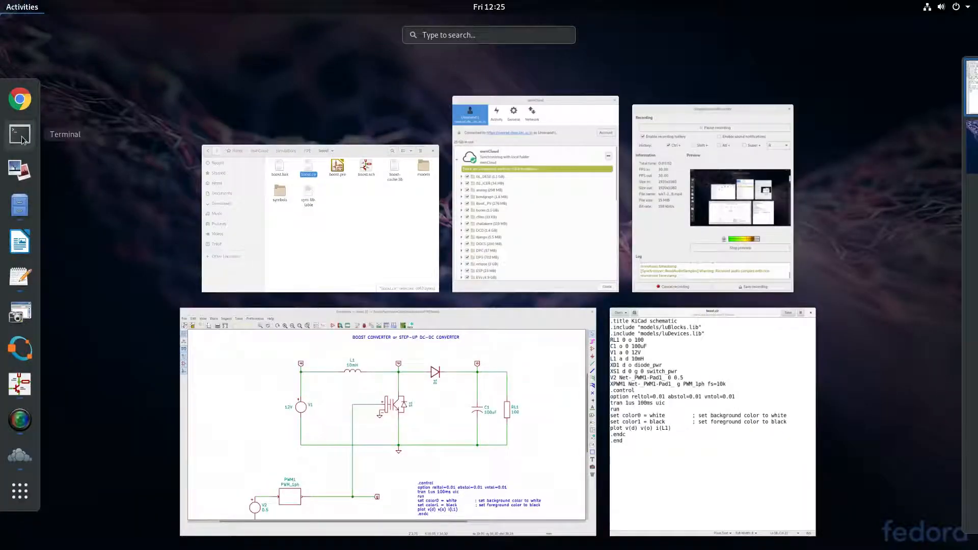
{"action": "left_click", "coordinate": [22, 140]}
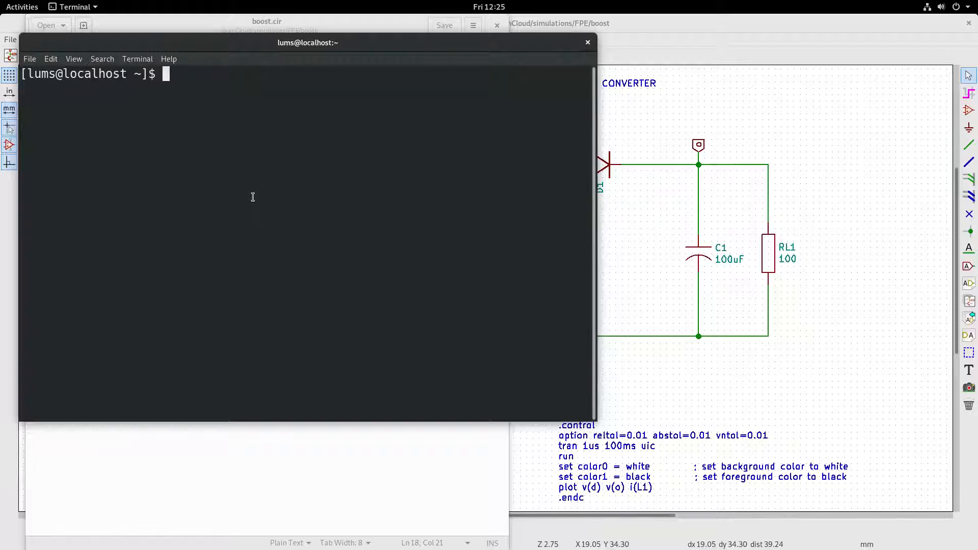
{"action": "type", "text": "cd ownCloud/"}
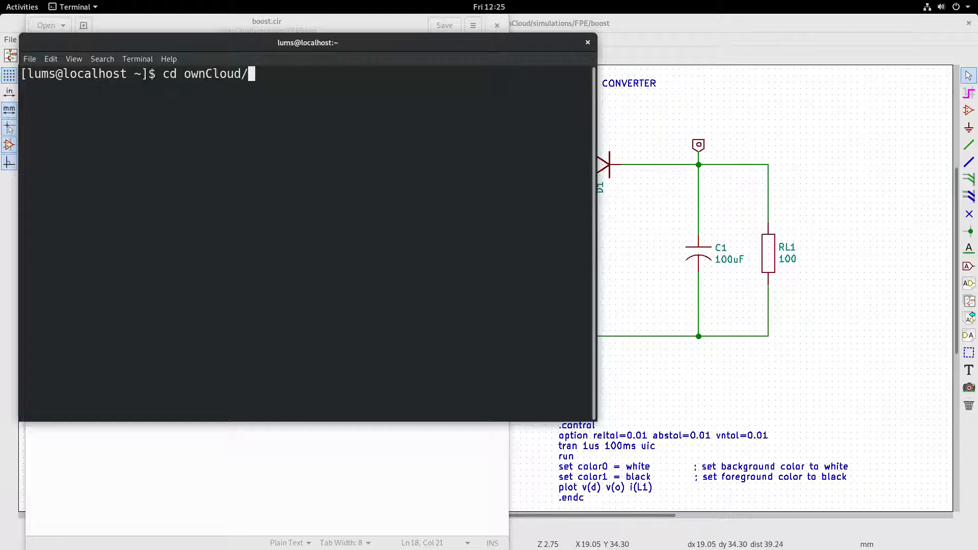
{"action": "type", "text": "simulations/FPE/boost/"}
{"action": "key", "text": "Return"}
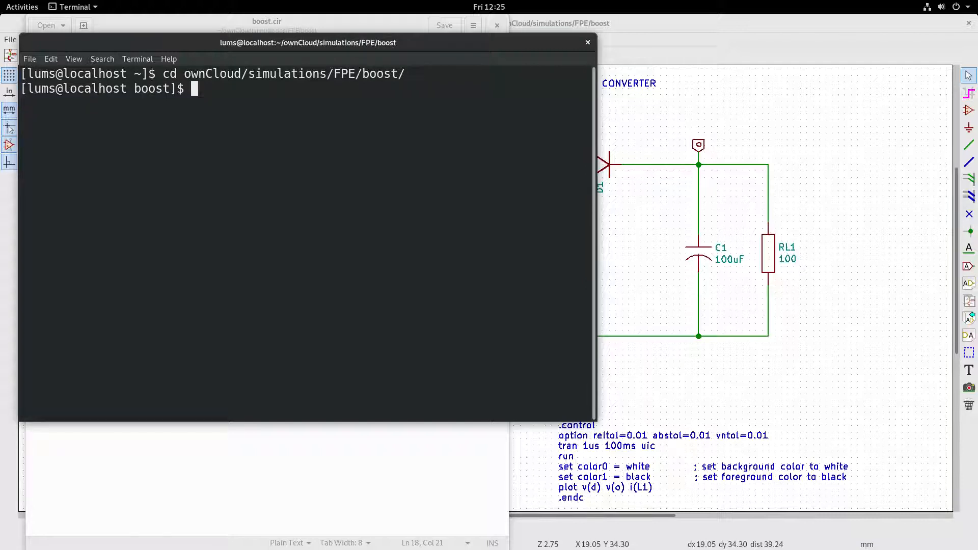
{"action": "type", "text": "ls"}
{"action": "key", "text": "Return"}
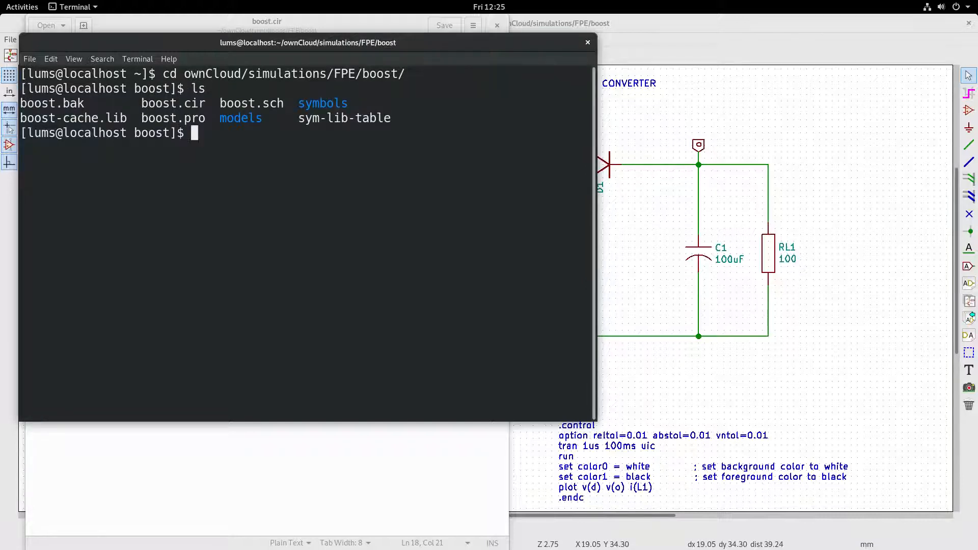
Step: Run the boost converter simulation with the command ngspice boost.cir
{"action": "type", "text": "ngpsi"}
{"action": "key", "text": "BackSpace"}
{"action": "key", "text": "BackSpace"}
{"action": "key", "text": "BackSpace"}
{"action": "type", "text": "spice"}
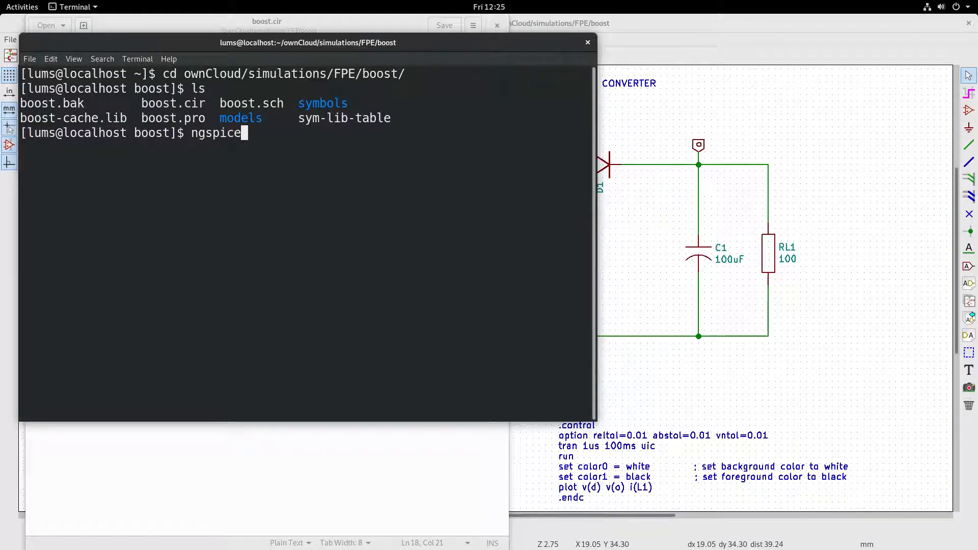
{"action": "type", "text": " boost.cir"}
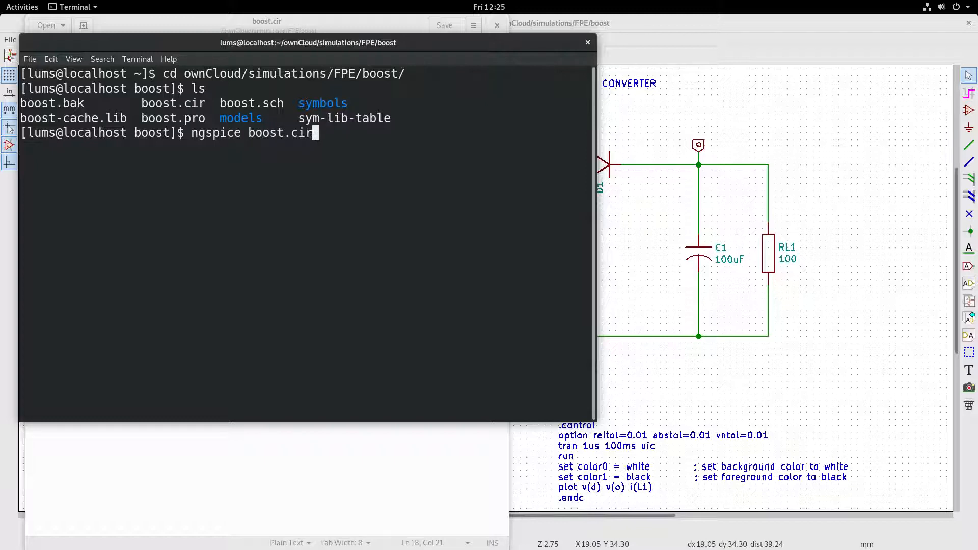
{"action": "key", "text": "Return"}
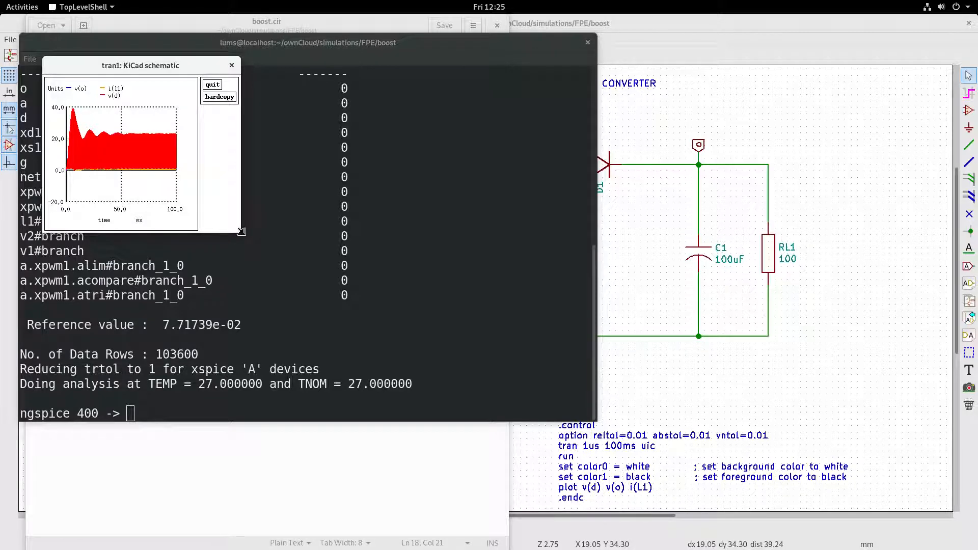
Step: Enlarge the transient plot, zoom in to a time span of about 72.5 to 74 ms and maximize the new plot
{"action": "left_click_drag", "start_coordinate": [241, 232], "coordinate": [582, 430]}
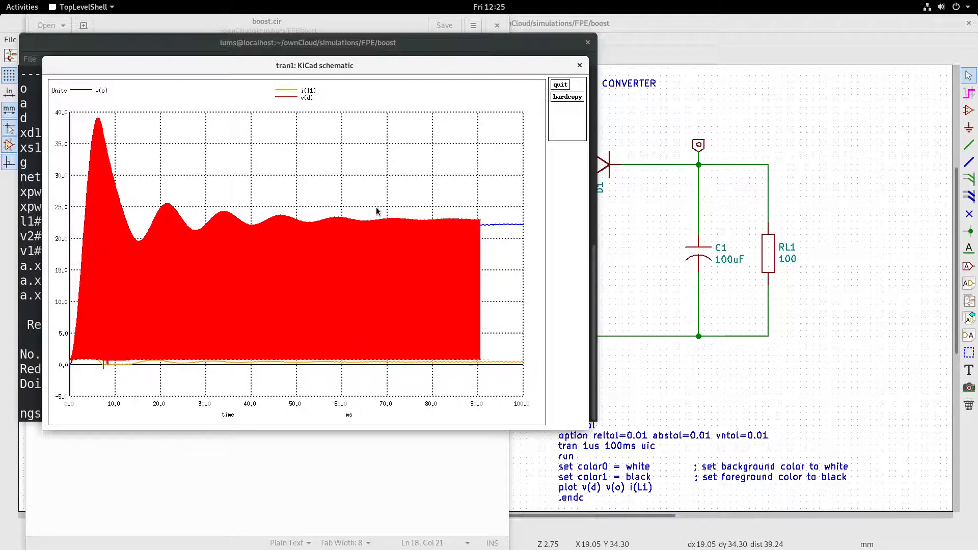
{"action": "left_click_drag", "start_coordinate": [399, 211], "coordinate": [404, 371]}
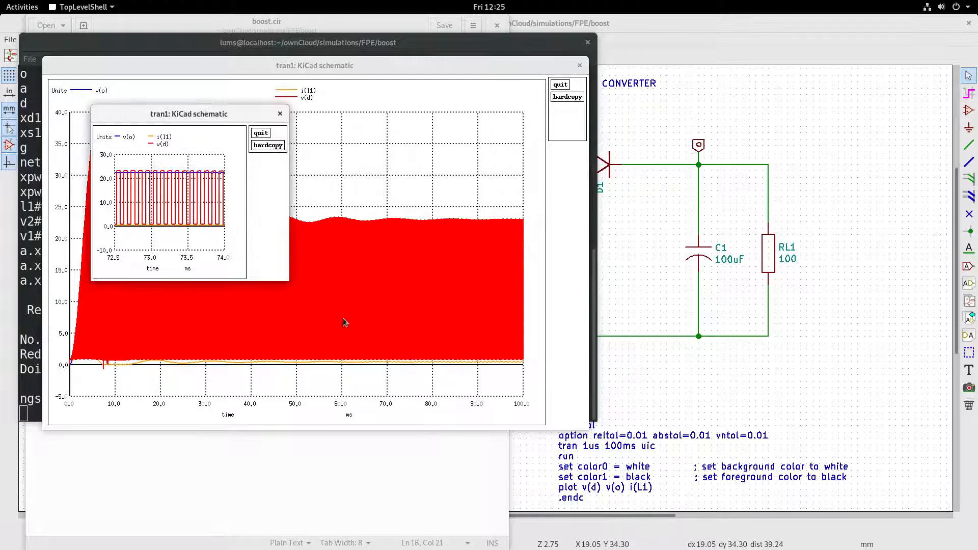
{"action": "double_click", "coordinate": [179, 116]}
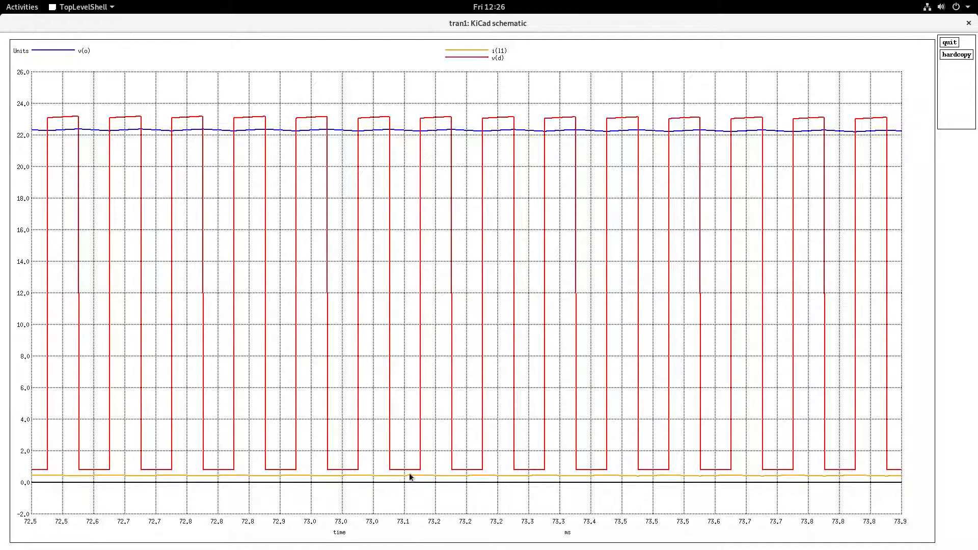
Step: Zoom in on the i(l1) inductor current trace near zero and maximize the resulting plot
{"action": "right_click_drag", "start_coordinate": [311, 465], "coordinate": [842, 490]}
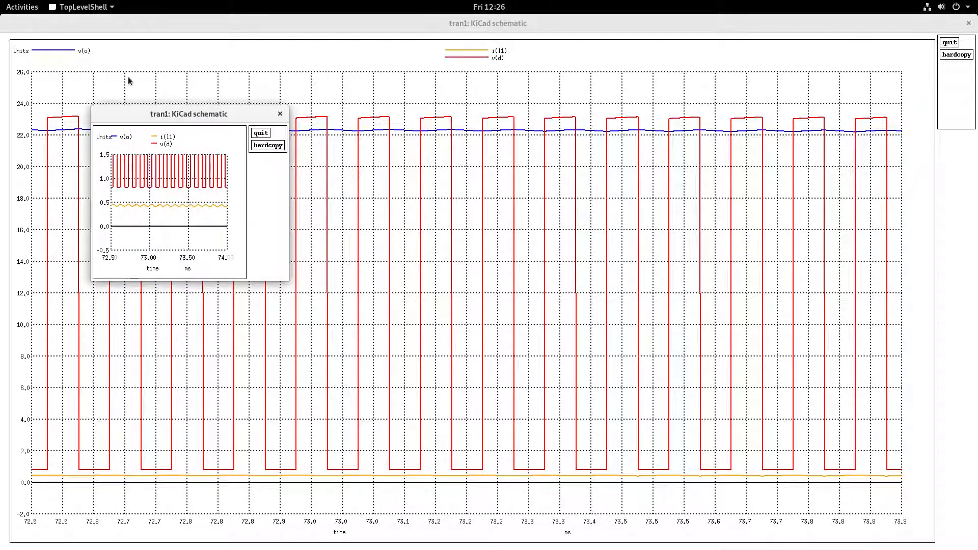
{"action": "double_click", "coordinate": [205, 114]}
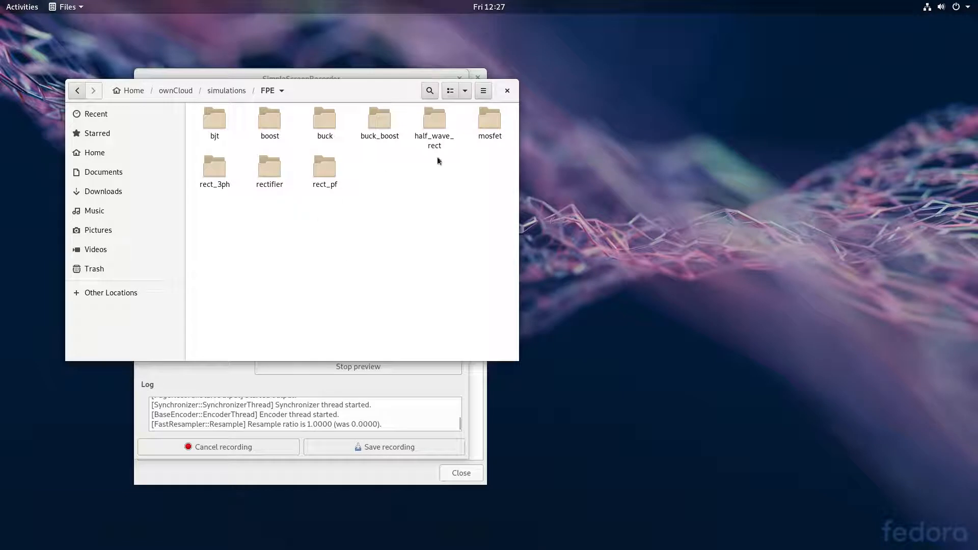
Step: Open the buck_boost project folder and load its schematic buck_boost.sch in Eeschema
{"action": "left_click", "coordinate": [379, 125]}
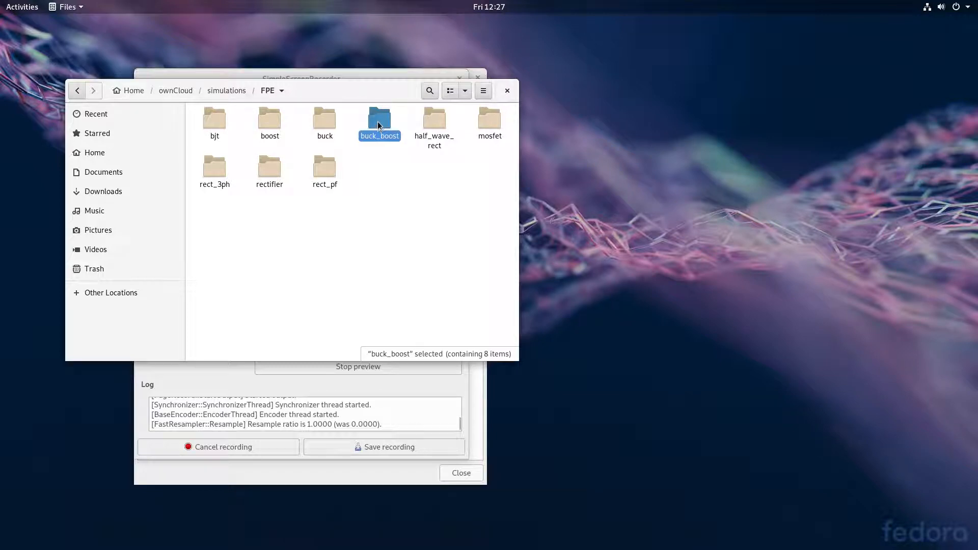
{"action": "double_click", "coordinate": [379, 122]}
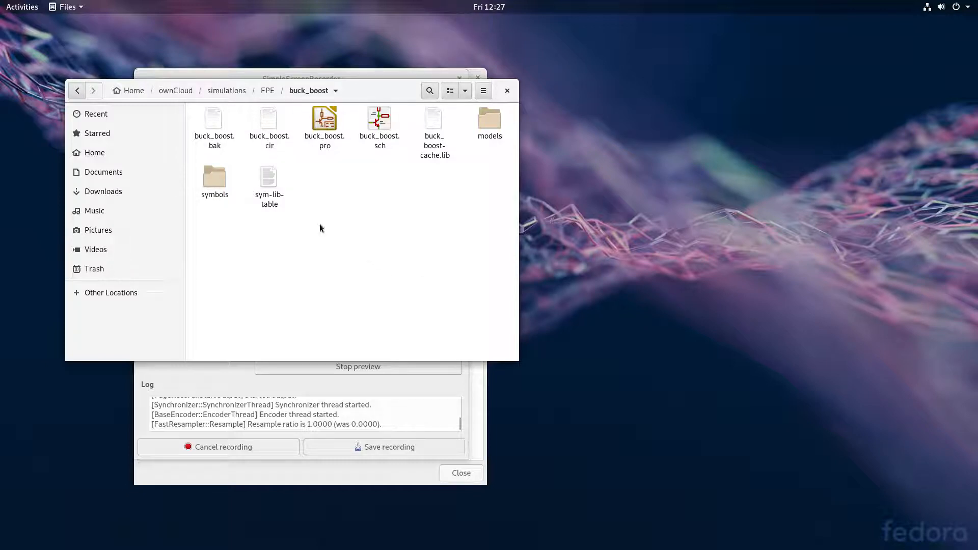
{"action": "left_click", "coordinate": [490, 120]}
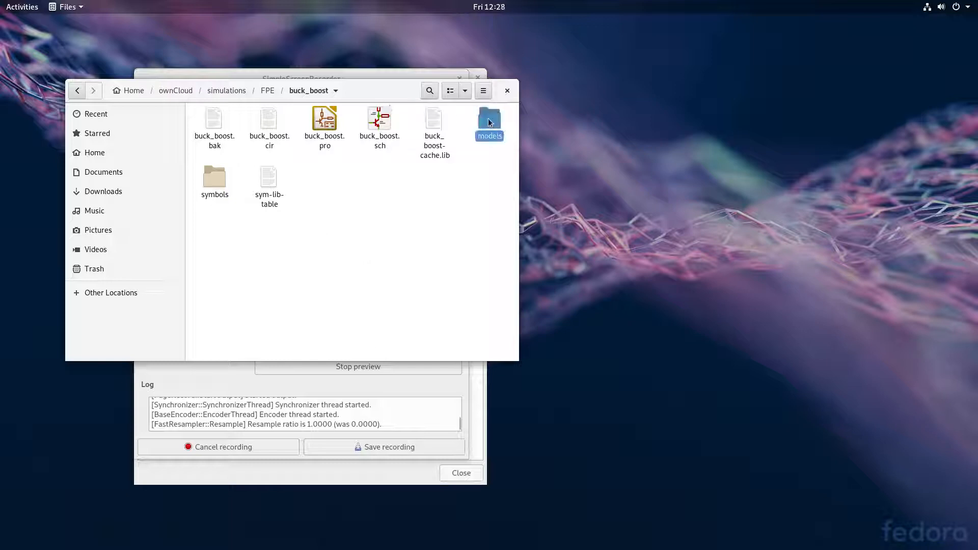
{"action": "left_click", "coordinate": [207, 183]}
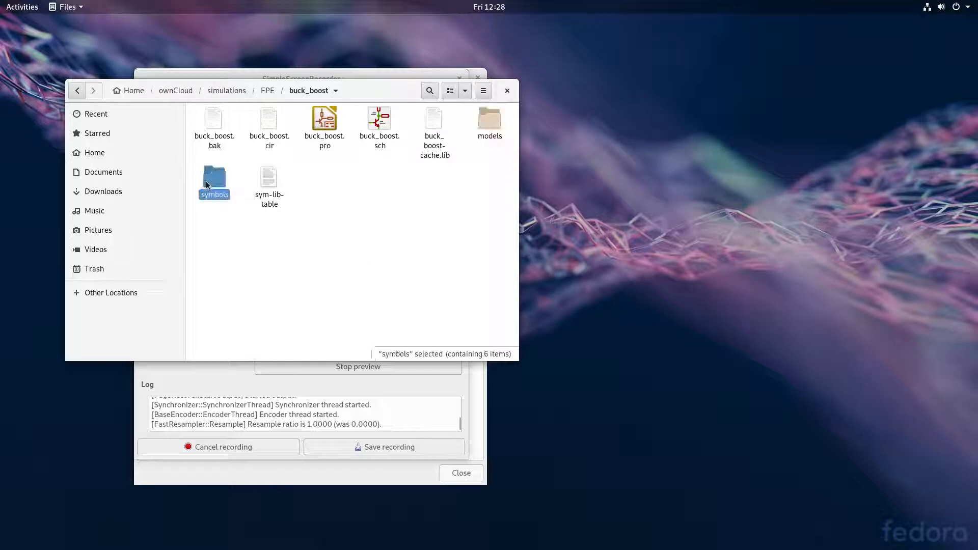
{"action": "left_click", "coordinate": [379, 125]}
{"action": "double_click", "coordinate": [378, 123]}
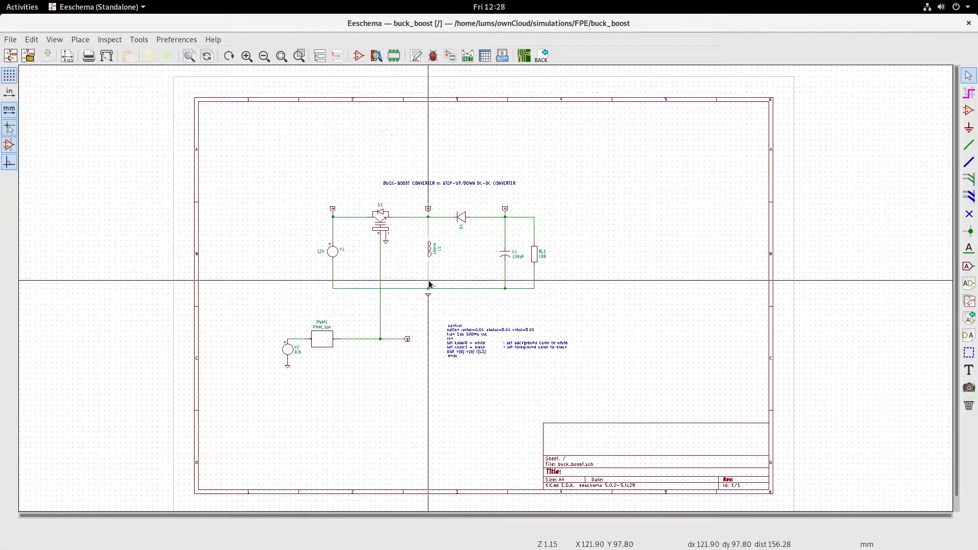
Step: Examine the buck-boost converter circuit, including the PWM1 block and the power switch S1
{"action": "scroll", "coordinate": [482, 287], "scroll_direction": "up", "scroll_amount": 1}
{"action": "scroll", "coordinate": [482, 288], "scroll_direction": "up", "scroll_amount": 2}
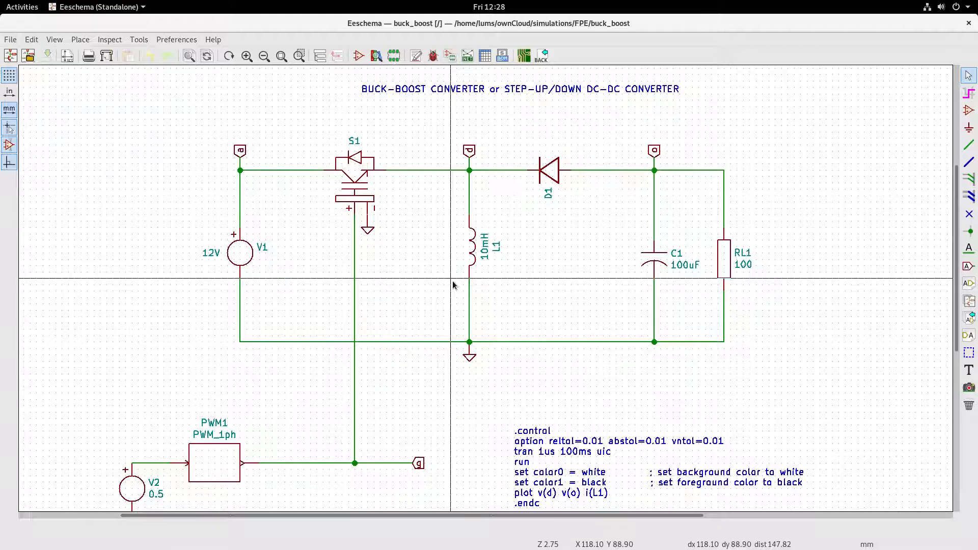
{"action": "left_click", "coordinate": [214, 466]}
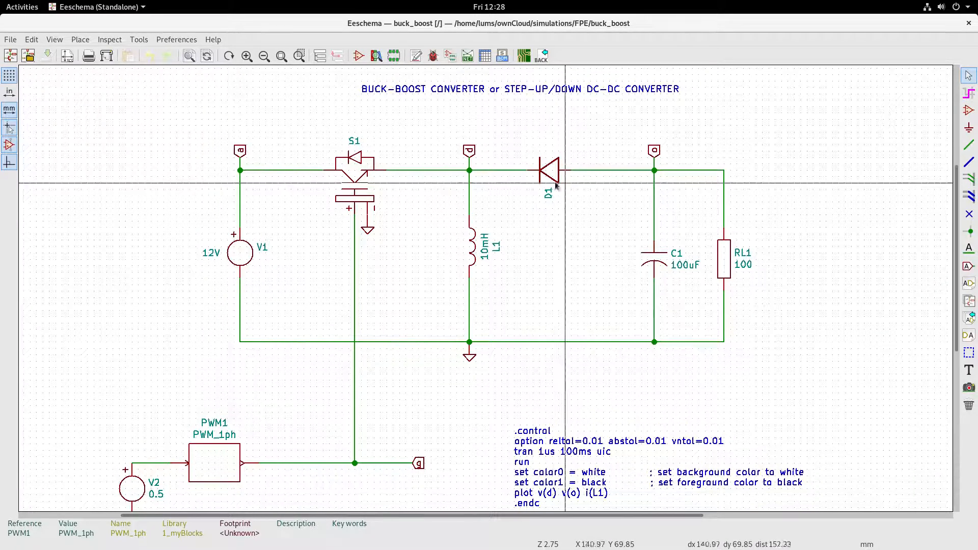
{"action": "left_click", "coordinate": [356, 178]}
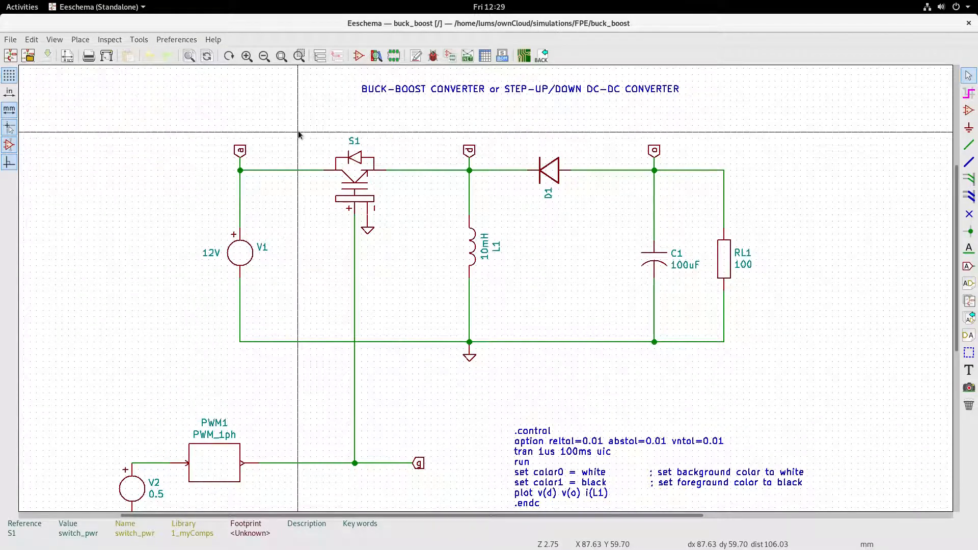
Step: Open the netlist export dialog, view the Spice options for buck_boost.cir and close the dialog
{"action": "left_click", "coordinate": [137, 40]}
{"action": "left_click", "coordinate": [180, 168]}
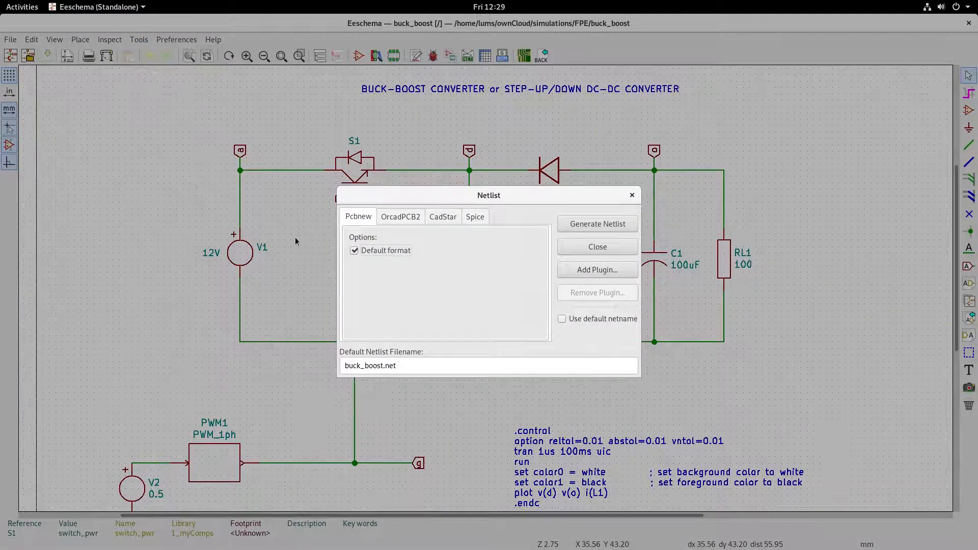
{"action": "left_click", "coordinate": [472, 218]}
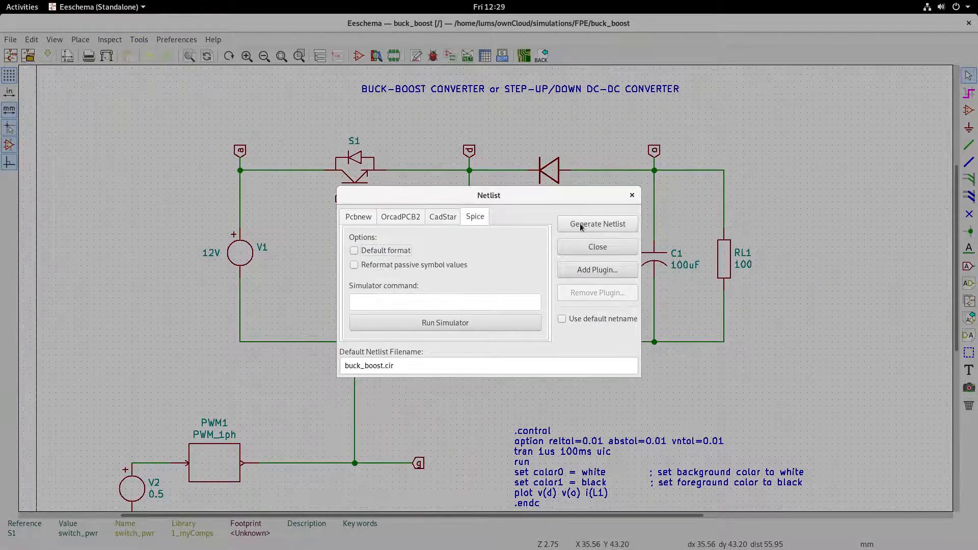
{"action": "left_click", "coordinate": [632, 195]}
Step: Open buck_boost.cir in the text editor and review its library includes, component lines and control commands
{"action": "mouse_move", "coordinate": [2, 6]}
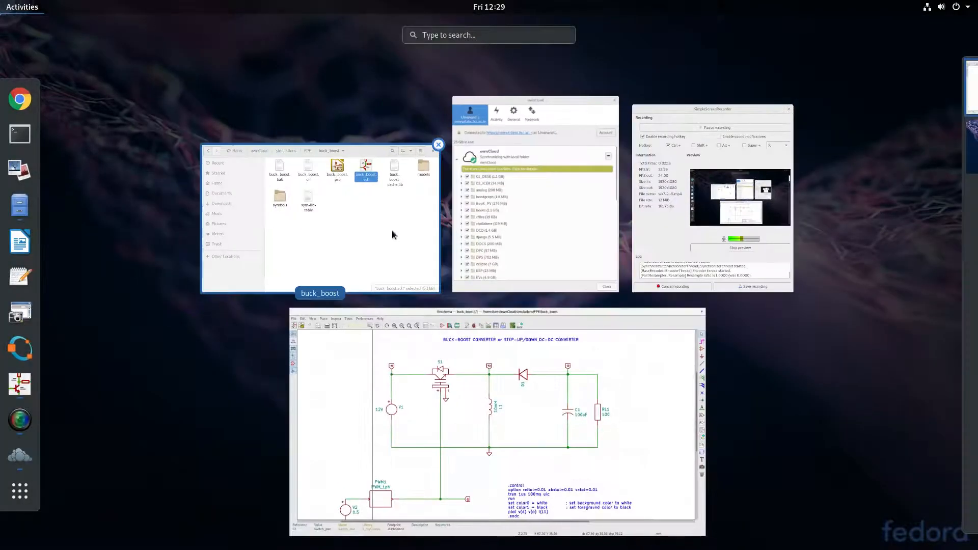
{"action": "left_click", "coordinate": [392, 230]}
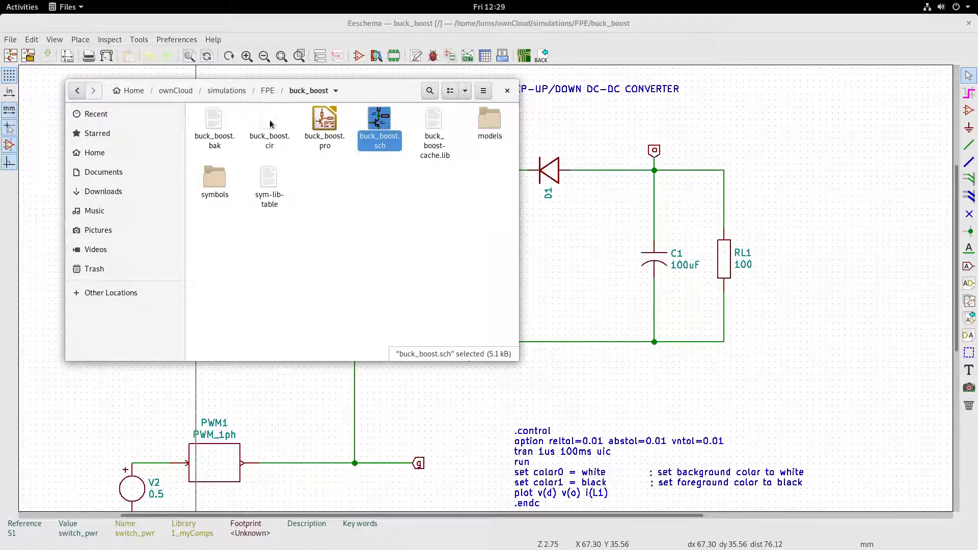
{"action": "double_click", "coordinate": [270, 124]}
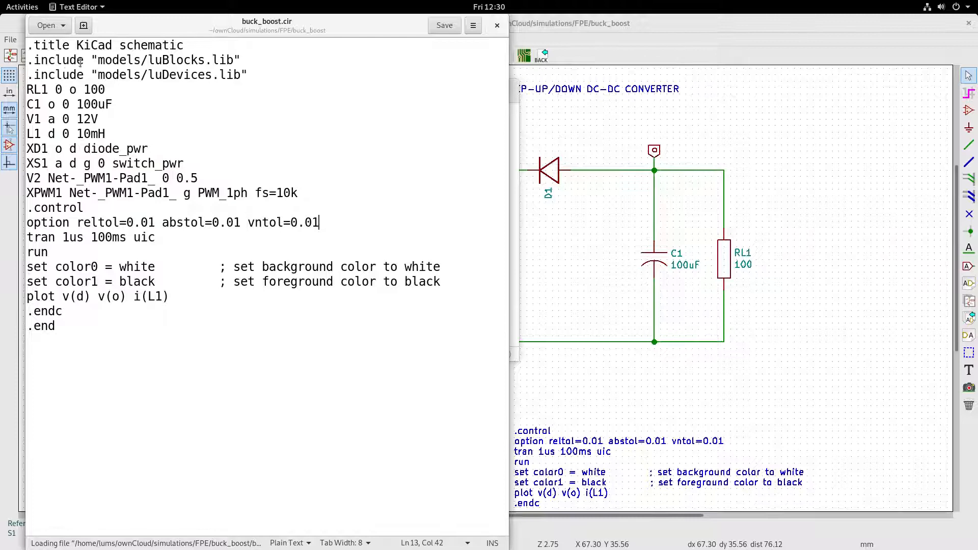
{"action": "left_click_drag", "start_coordinate": [30, 59], "coordinate": [252, 75]}
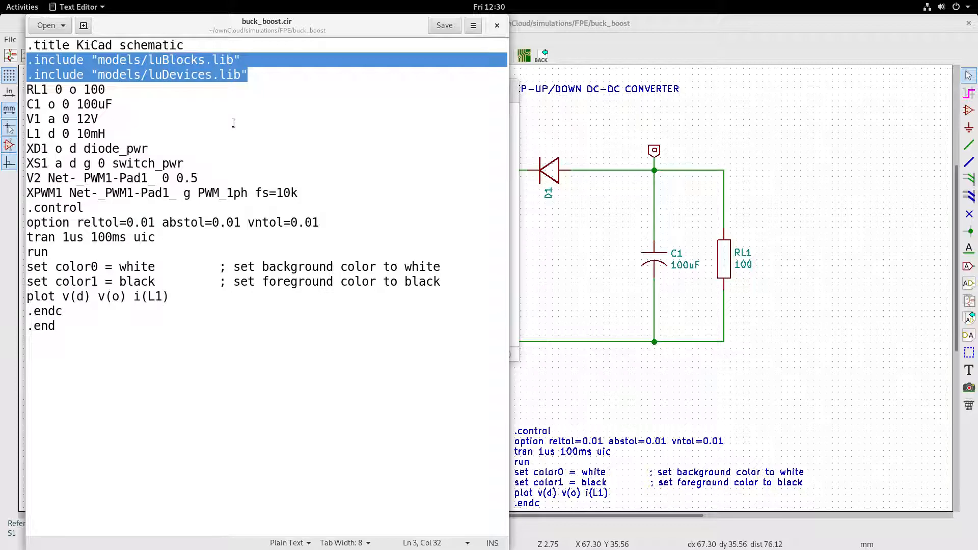
{"action": "left_click_drag", "start_coordinate": [25, 89], "coordinate": [314, 193]}
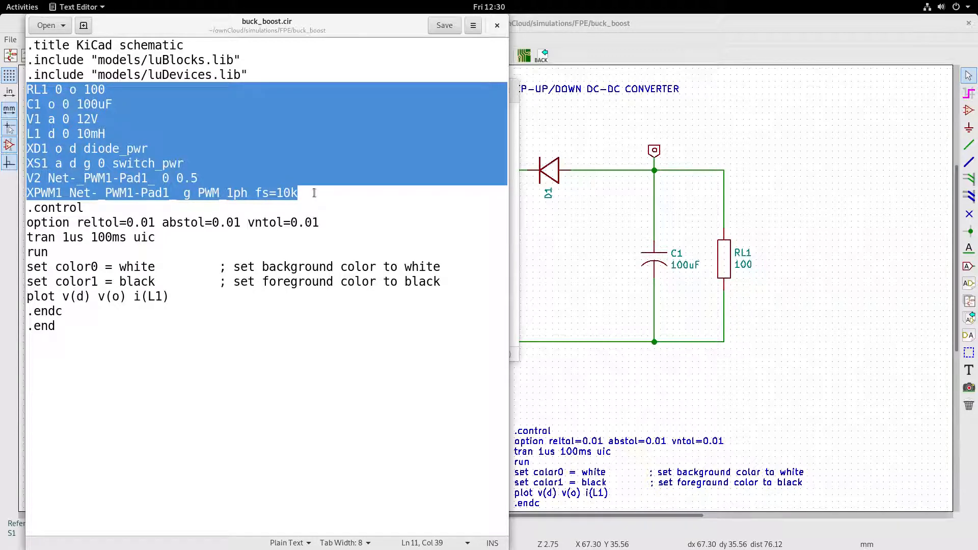
{"action": "left_click", "coordinate": [39, 223]}
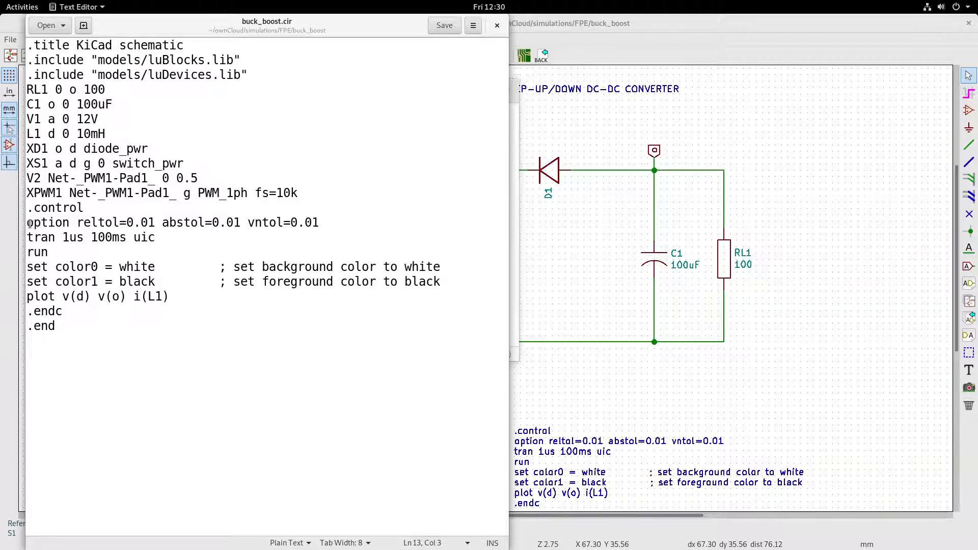
{"action": "left_click_drag", "start_coordinate": [191, 300], "coordinate": [28, 223]}
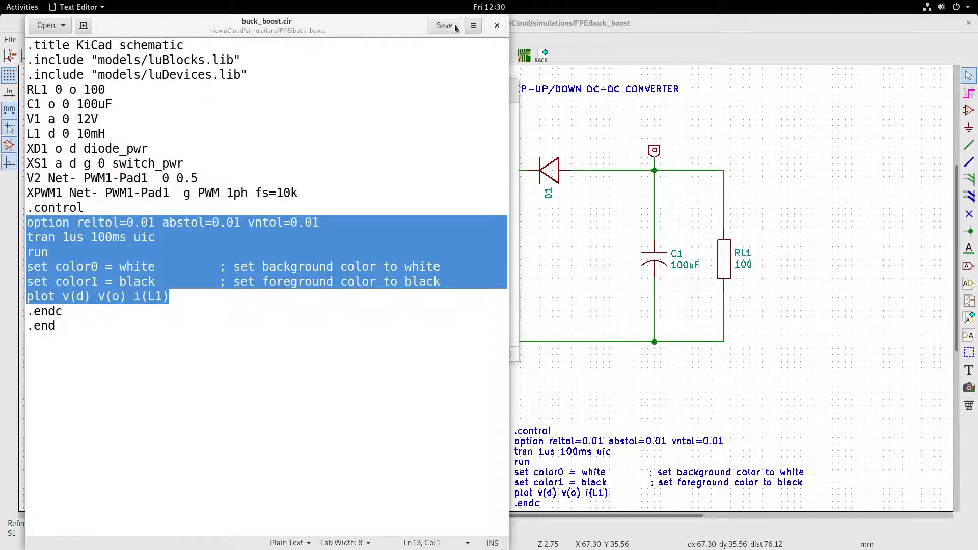
{"action": "left_click", "coordinate": [399, 180]}
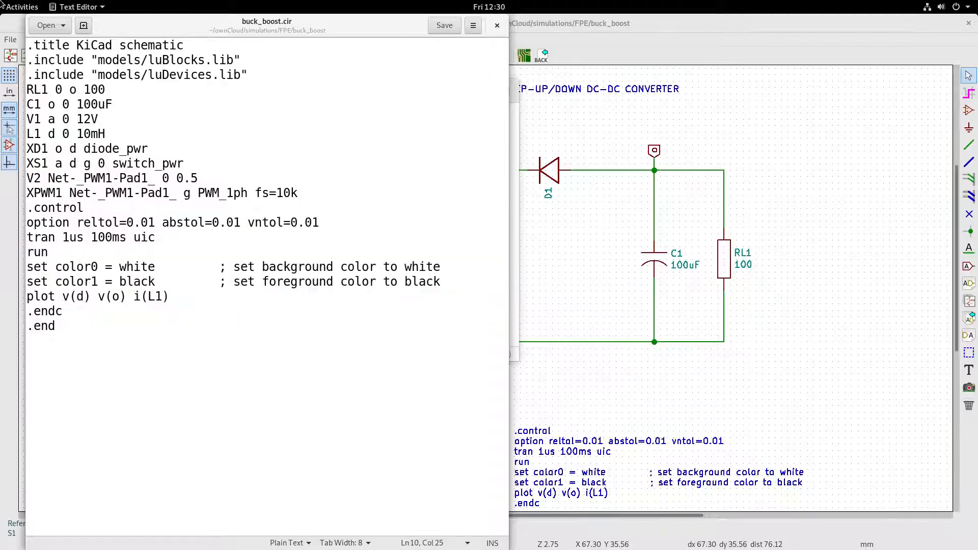
Step: Open a terminal, change to the ownCloud/simulations/FPE/buck_boost directory and list its files
{"action": "mouse_move", "coordinate": [2, 6]}
{"action": "left_click", "coordinate": [20, 134]}
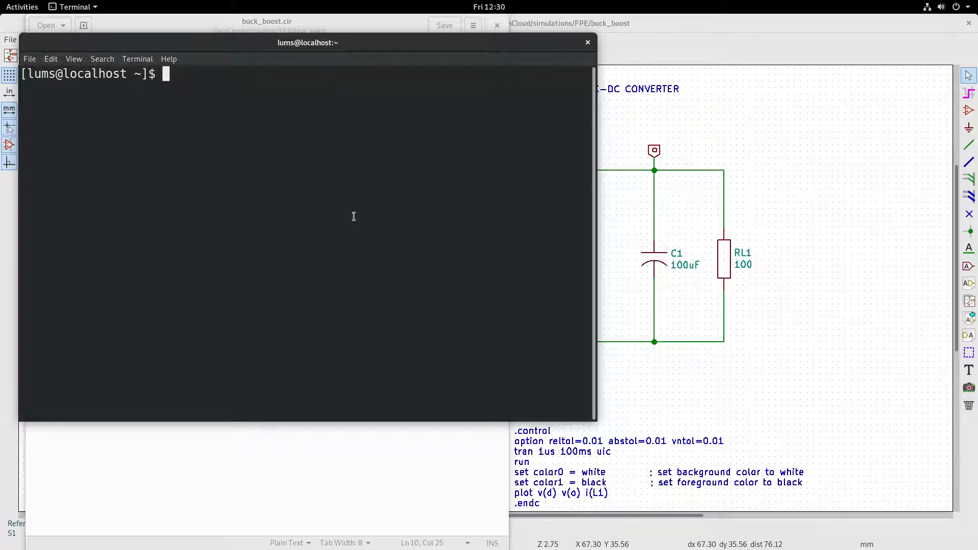
{"action": "type", "text": "cd ownCloud/simulations/FP"}
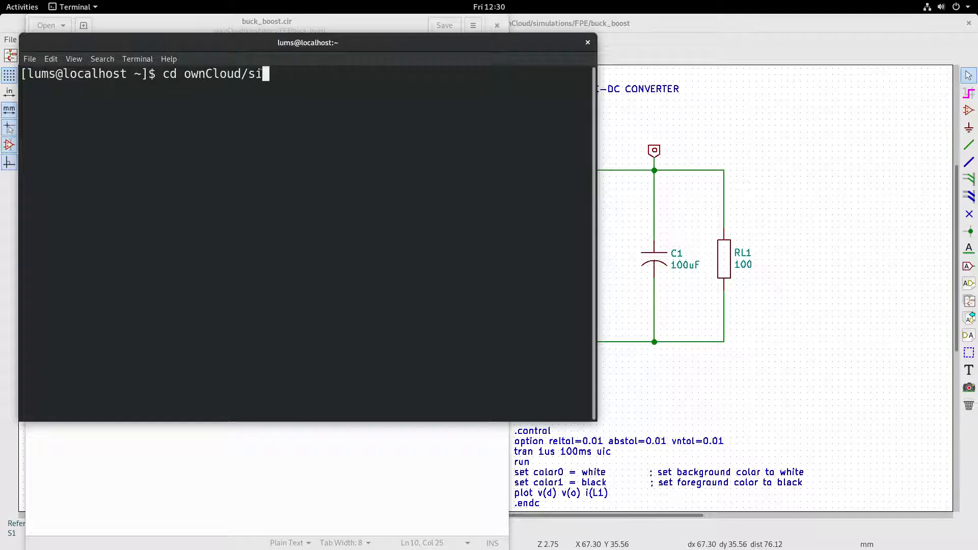
{"action": "key", "text": "Tab"}
{"action": "type", "text": "FP"}
{"action": "key", "text": "Tab"}
{"action": "type", "text": "bu"}
{"action": "key", "text": "Tab"}
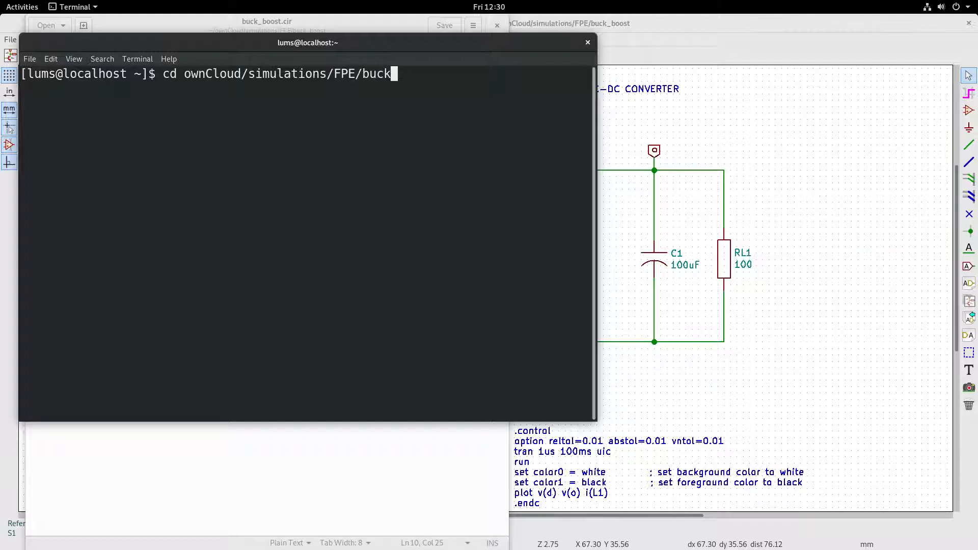
{"action": "type", "text": "_"}
{"action": "key", "text": "Tab"}
{"action": "key", "text": "Return"}
{"action": "type", "text": "ls"}
{"action": "key", "text": "Return"}
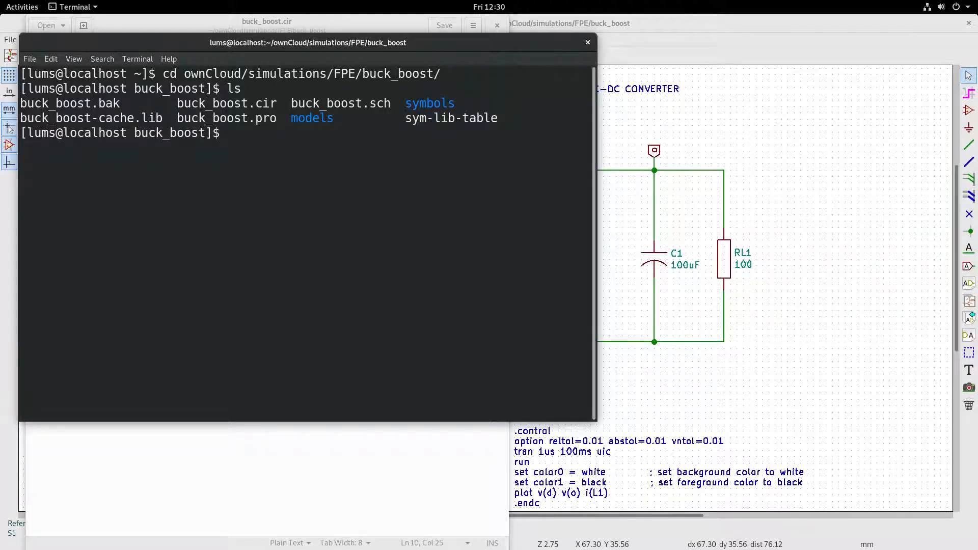
Step: Run the buck-boost converter simulation with the command ngspice buck_boost.cir
{"action": "left_click_drag", "start_coordinate": [177, 104], "coordinate": [276, 106]}
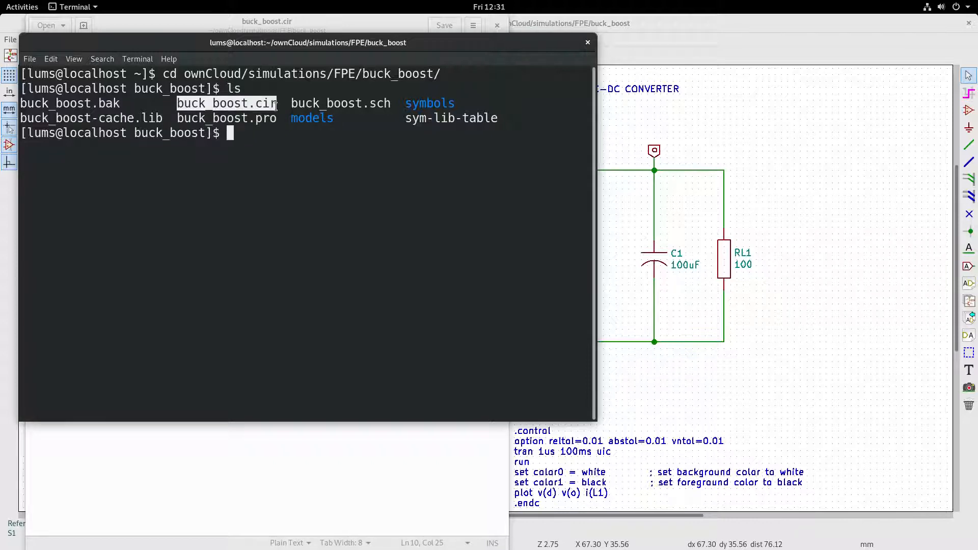
{"action": "left_click", "coordinate": [253, 138]}
{"action": "type", "text": "ngspice buck_boost.cir"}
{"action": "key", "text": "Return"}
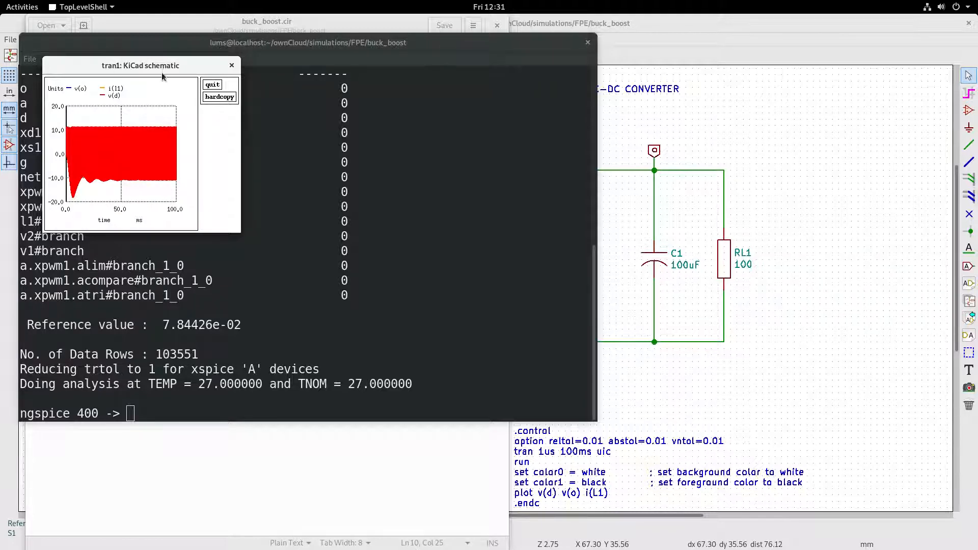
Step: Enlarge the transient plot, zoom in to a time span of about 59.8 to 60.9 ms and maximize the new plot
{"action": "mouse_move", "coordinate": [239, 232]}
{"action": "left_mouse_down"}
{"action": "mouse_move", "coordinate": [335, 307]}
{"action": "mouse_move", "coordinate": [542, 408]}
{"action": "left_mouse_up"}
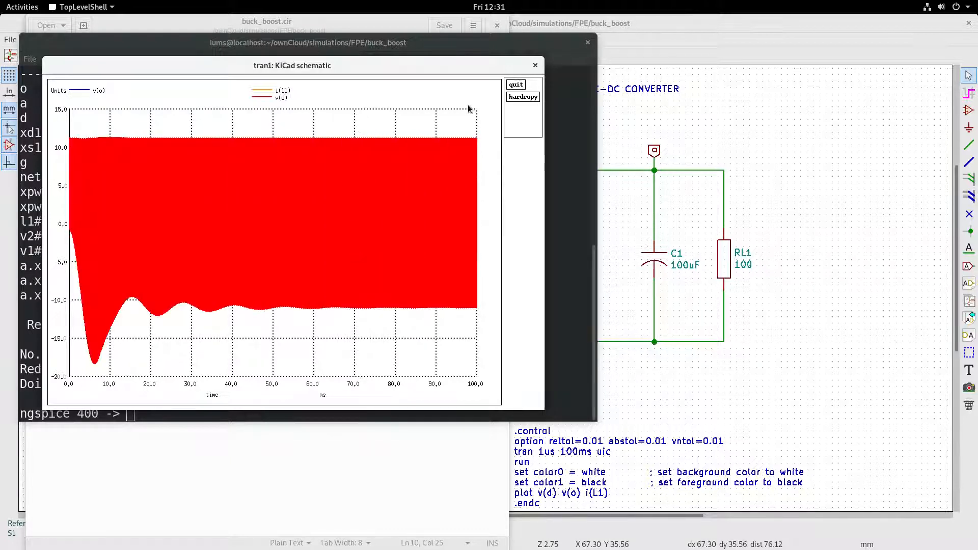
{"action": "left_click_drag", "start_coordinate": [314, 130], "coordinate": [329, 145]}
{"action": "left_click_drag", "start_coordinate": [336, 199], "coordinate": [319, 392]}
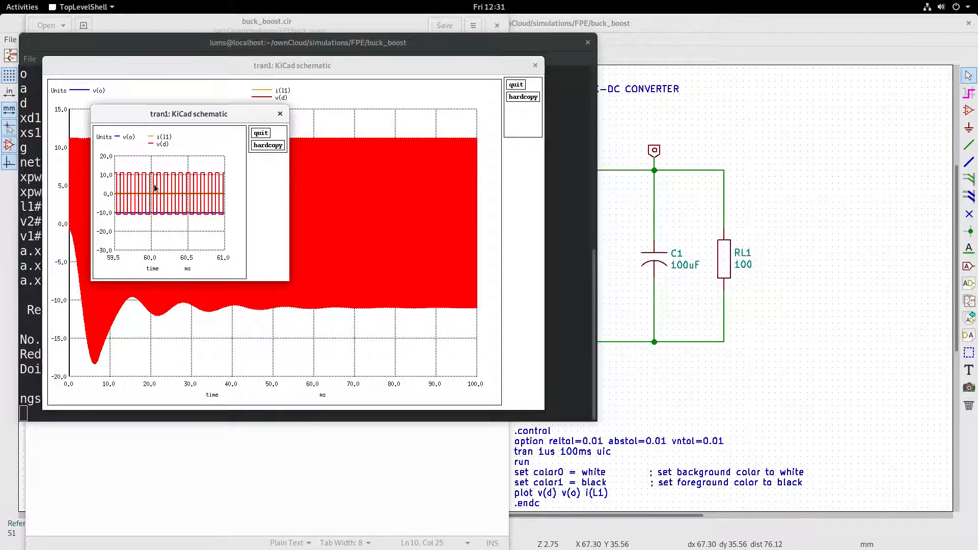
{"action": "double_click", "coordinate": [210, 114]}
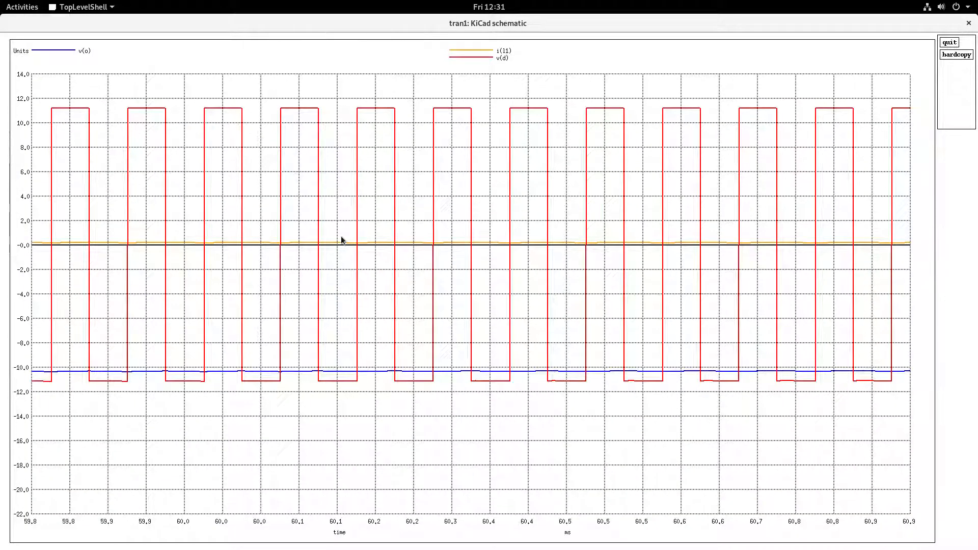
Step: Zoom in on the i(l1) inductor current between about 60.15 and 60.9 ms, maximize the resulting plot, and close it after inspection
{"action": "left_click_drag", "start_coordinate": [341, 237], "coordinate": [878, 256]}
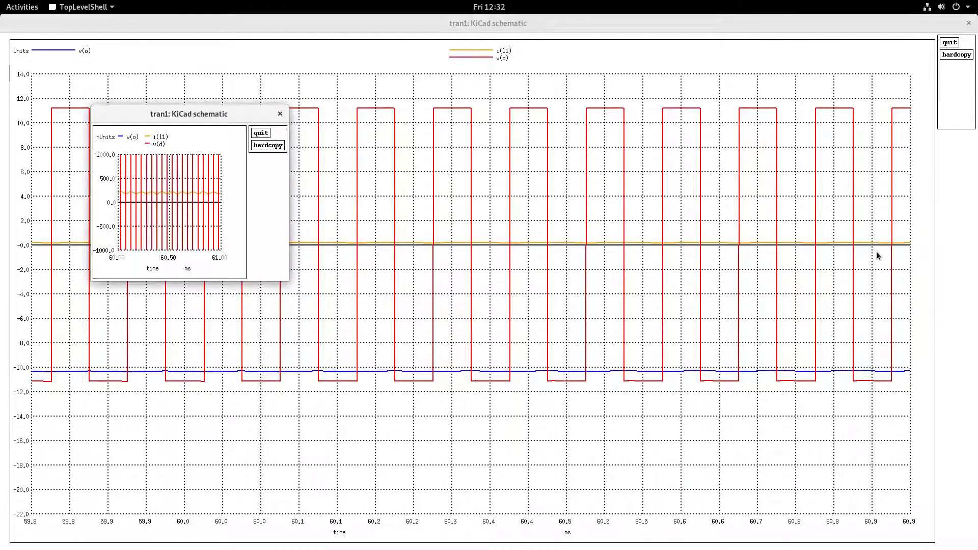
{"action": "double_click", "coordinate": [201, 116]}
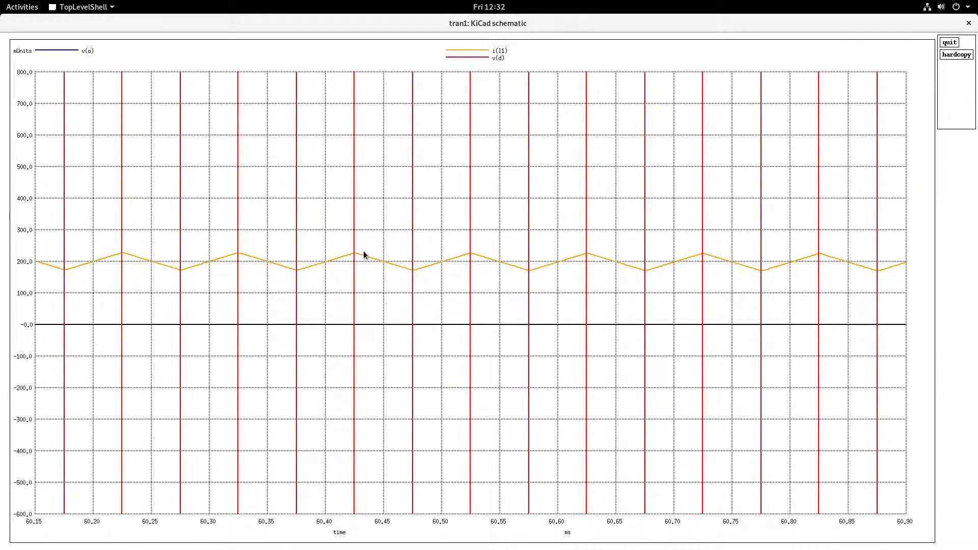
{"action": "left_click", "coordinate": [969, 26]}
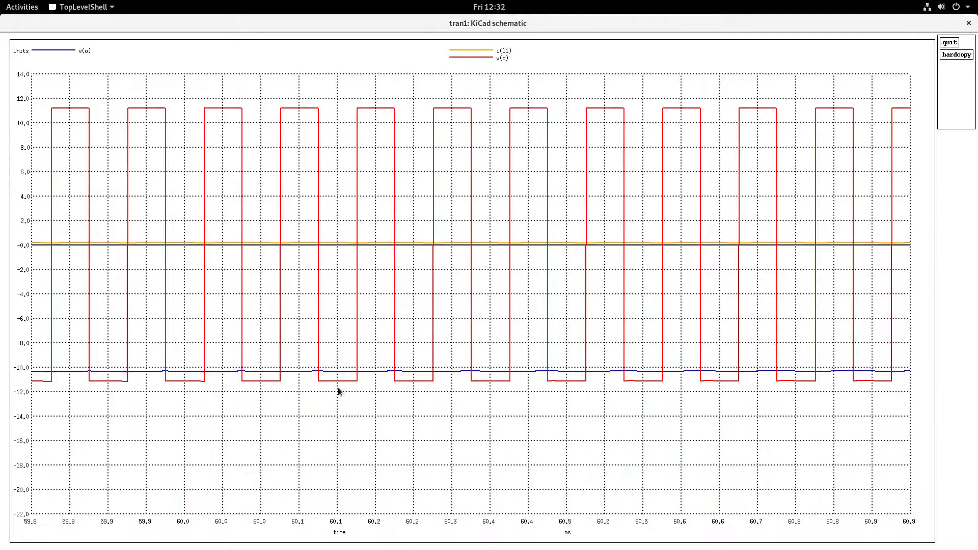